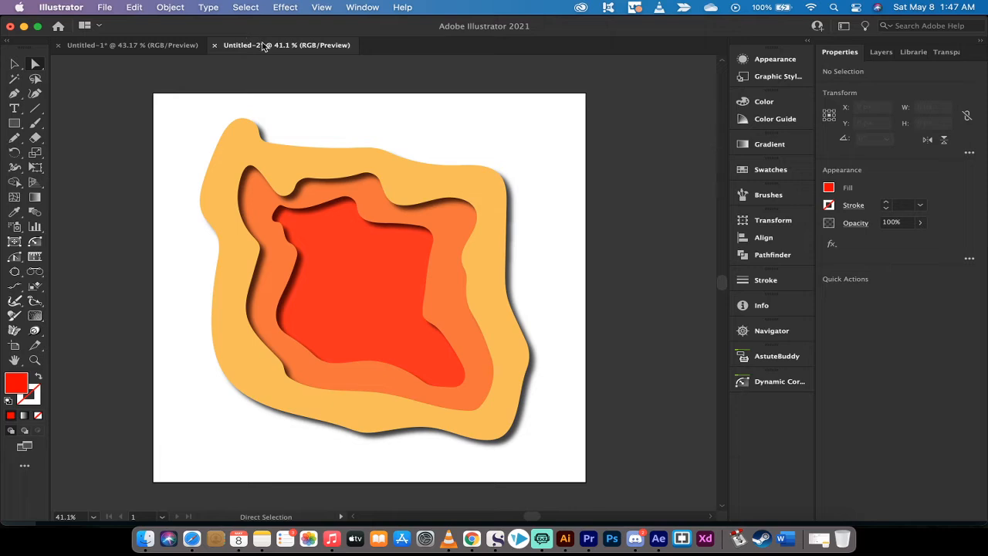
- Create a new 1000 × 1000 px document in RGB Color with one artboard
click(104, 6)
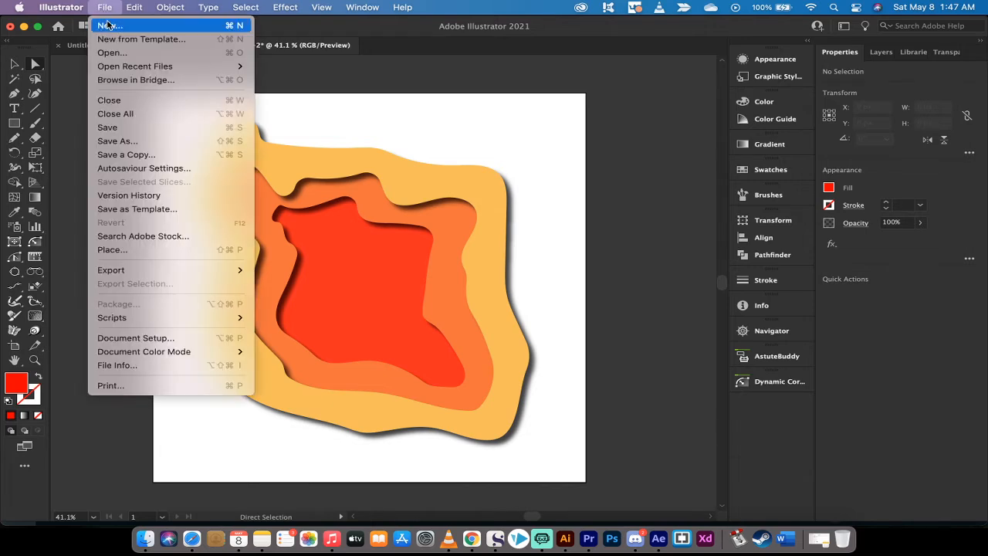
click(112, 24)
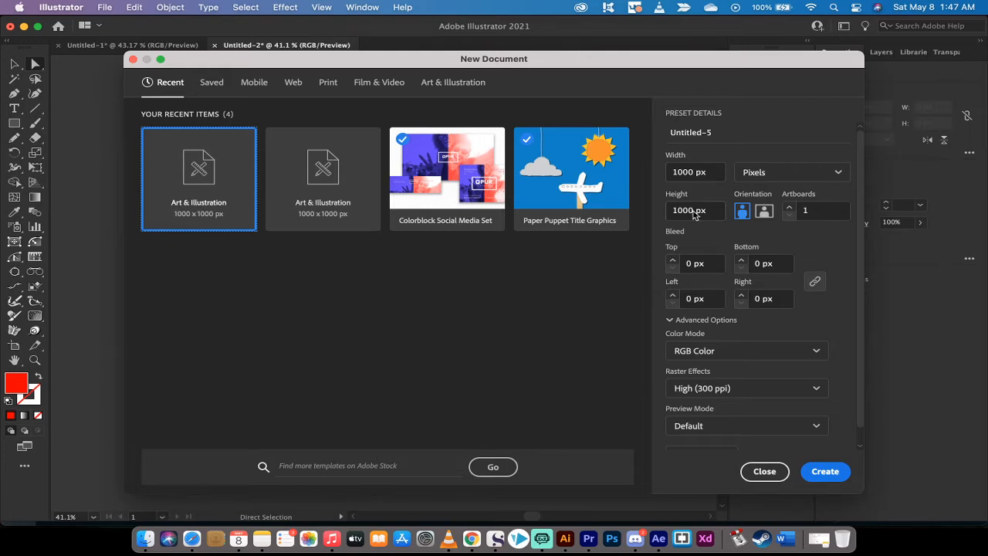
click(825, 472)
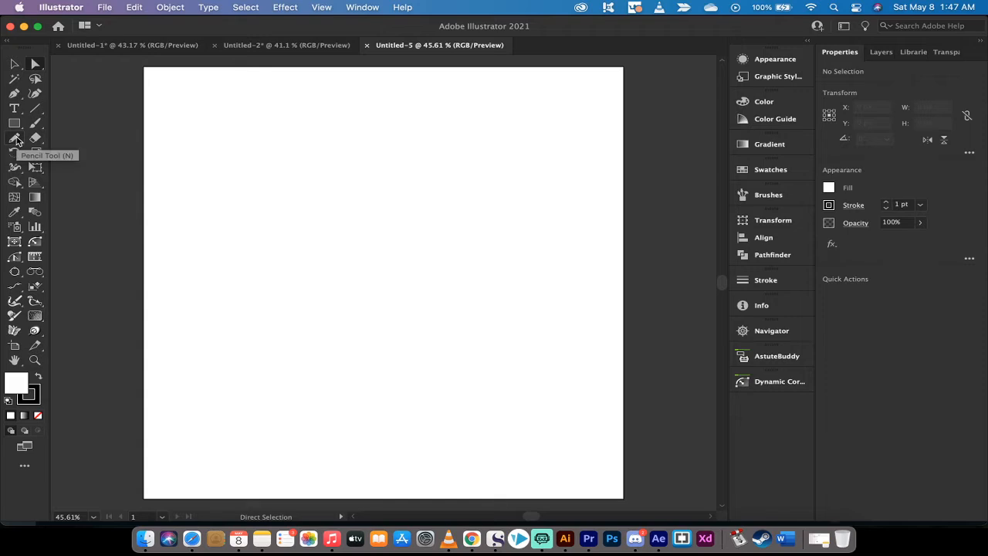
- Draw three nested irregular closed outlines with the Pencil tool, about 708 × 806 px, 452 × 604 px and 229 × 398 px
drag(16, 139, 62, 153)
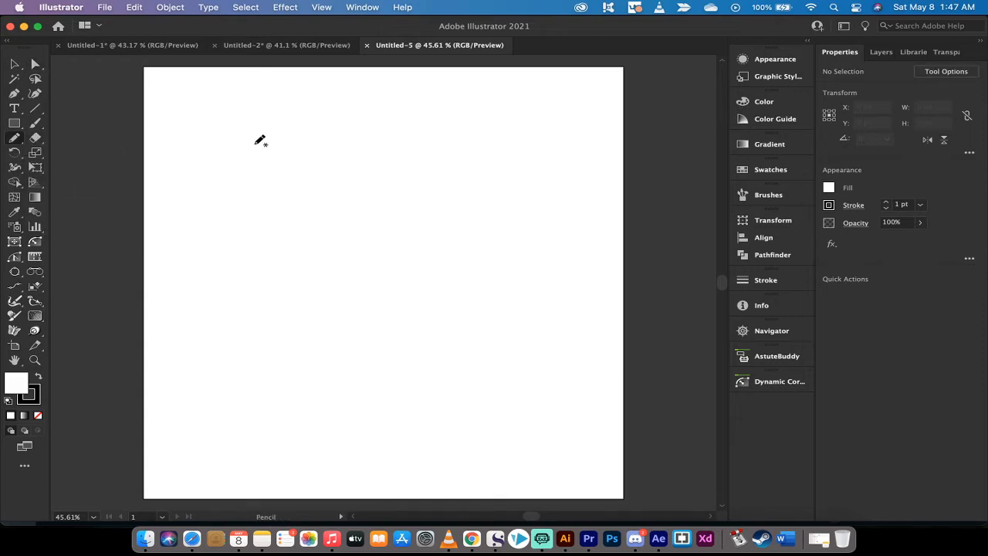
mouse_move(266, 107)
mouse_down()
mouse_move(240, 131)
mouse_move(243, 250)
mouse_move(187, 343)
mouse_move(209, 410)
mouse_move(400, 453)
mouse_move(463, 438)
mouse_move(528, 292)
mouse_move(436, 129)
mouse_move(266, 107)
mouse_up()
mouse_move(302, 143)
mouse_down()
mouse_move(298, 270)
mouse_move(257, 313)
mouse_move(272, 375)
mouse_move(338, 405)
mouse_move(423, 382)
mouse_move(469, 252)
mouse_move(390, 199)
mouse_move(379, 162)
mouse_move(303, 144)
mouse_up()
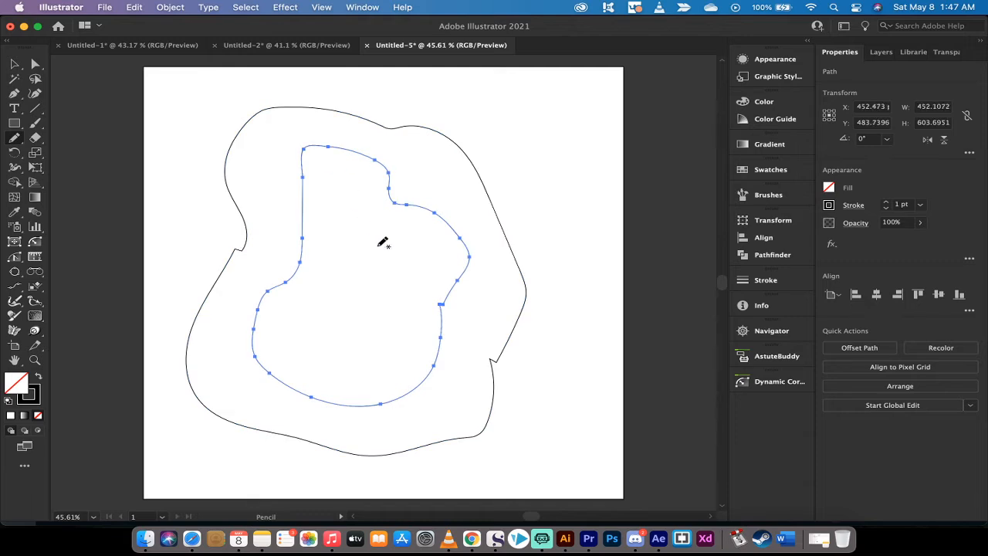
mouse_move(345, 219)
mouse_down()
mouse_move(316, 287)
mouse_move(330, 347)
mouse_move(366, 364)
mouse_move(421, 286)
mouse_move(390, 208)
mouse_move(356, 196)
mouse_move(349, 217)
mouse_up()
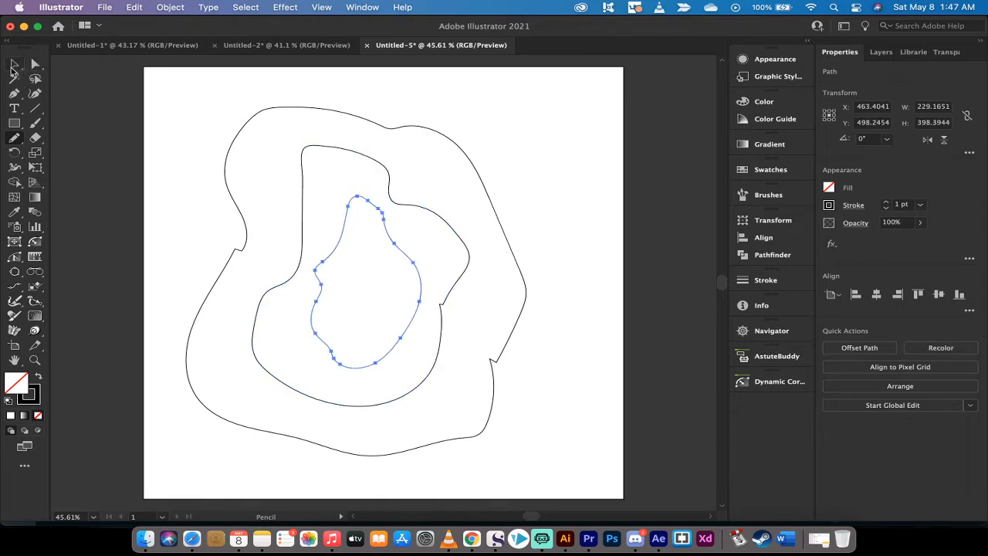
click(13, 68)
click(187, 144)
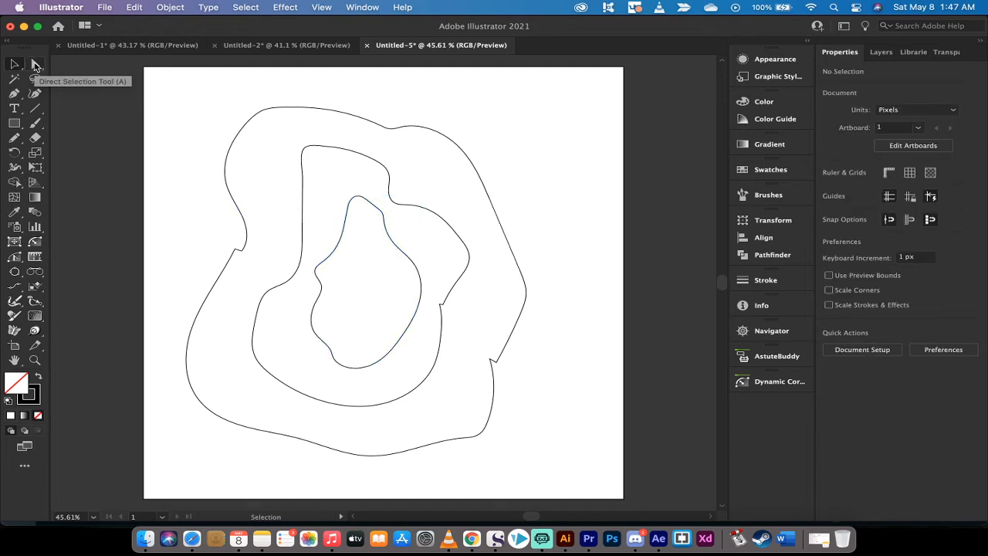
- Round the outer outline's left notch by about 17 px, its right notch by about 7 px and the middle outline's notch by about 10 px
drag(35, 66, 91, 66)
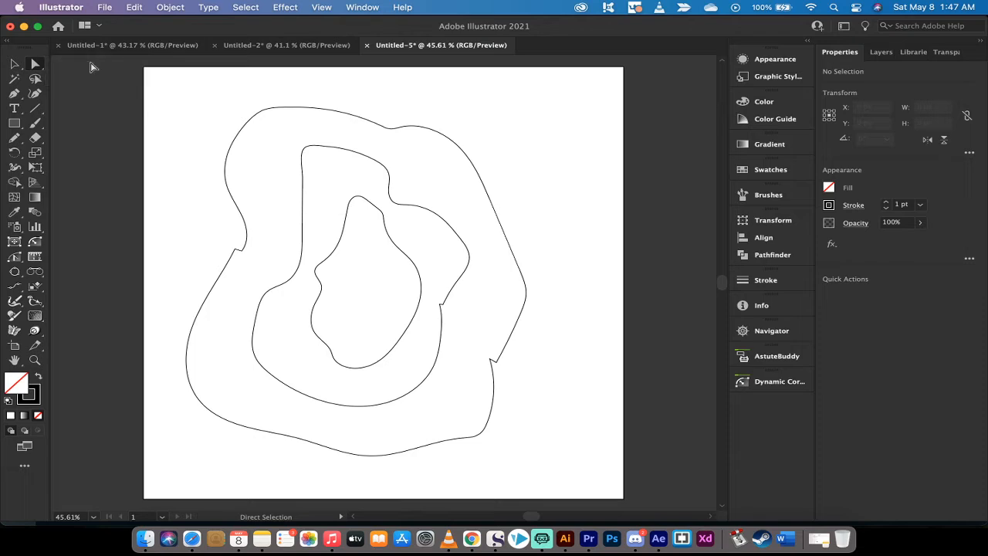
click(236, 250)
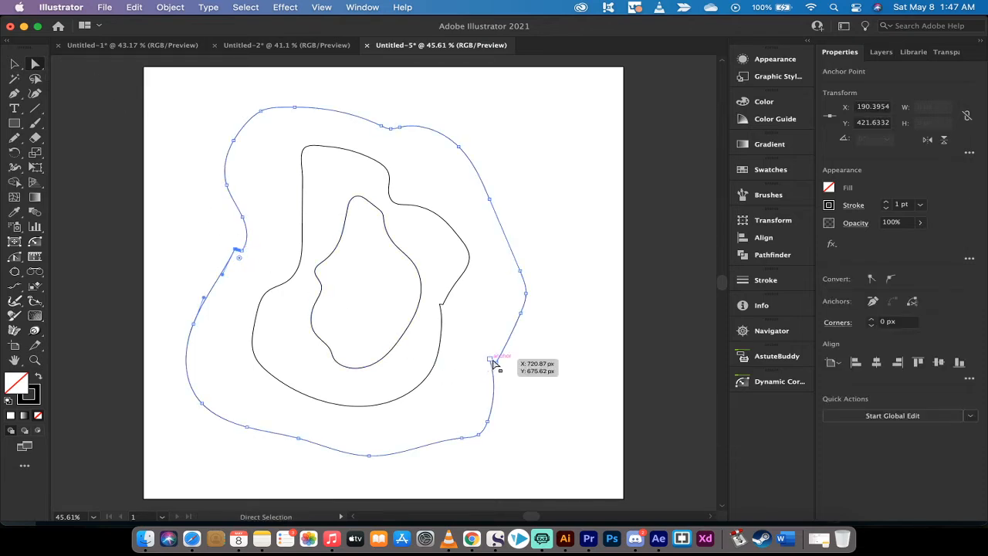
drag(239, 258, 256, 278)
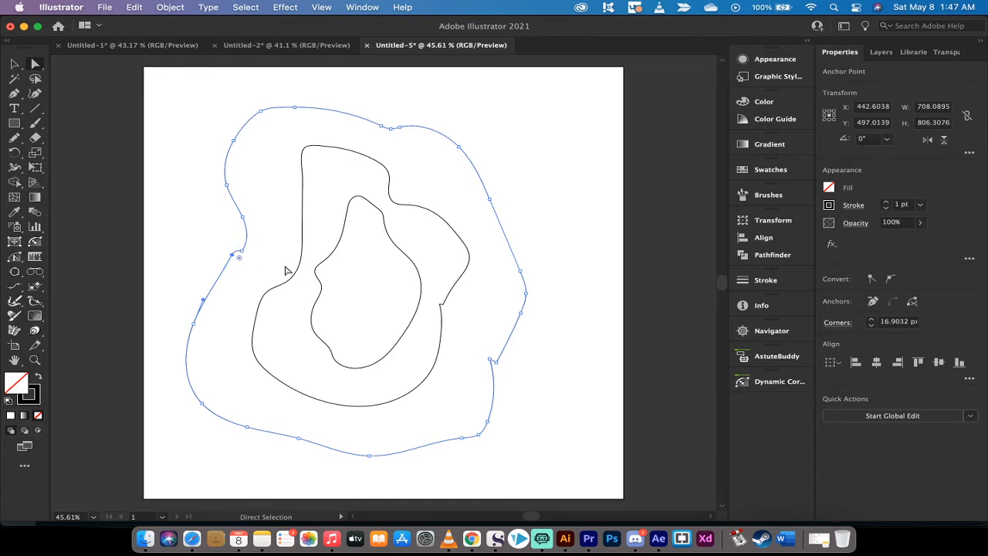
click(442, 304)
drag(442, 300, 431, 264)
click(495, 365)
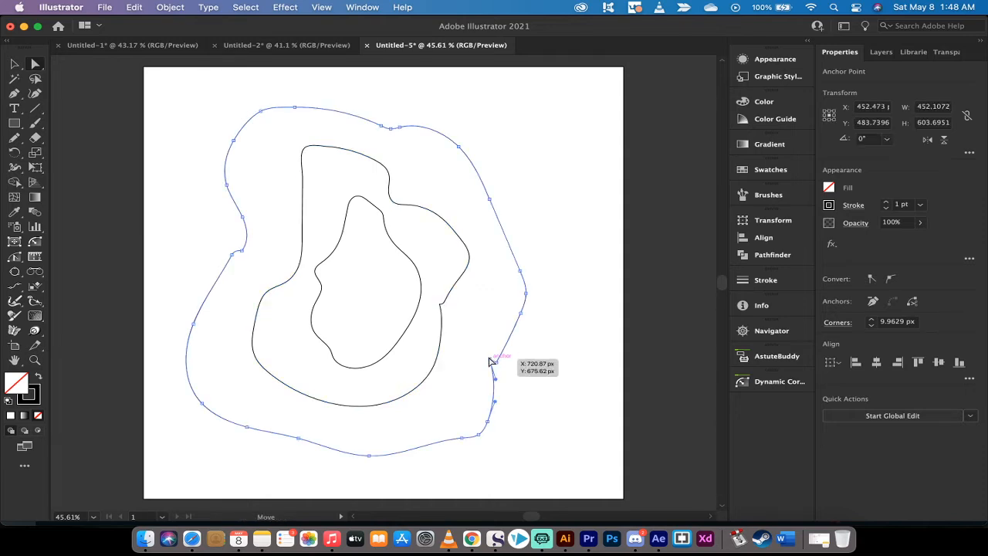
drag(500, 372, 501, 379)
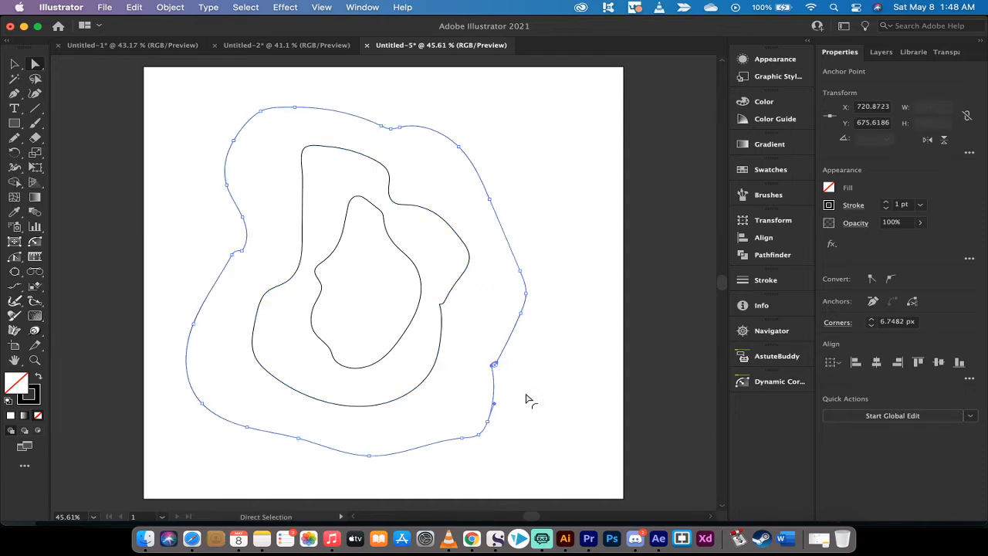
click(443, 304)
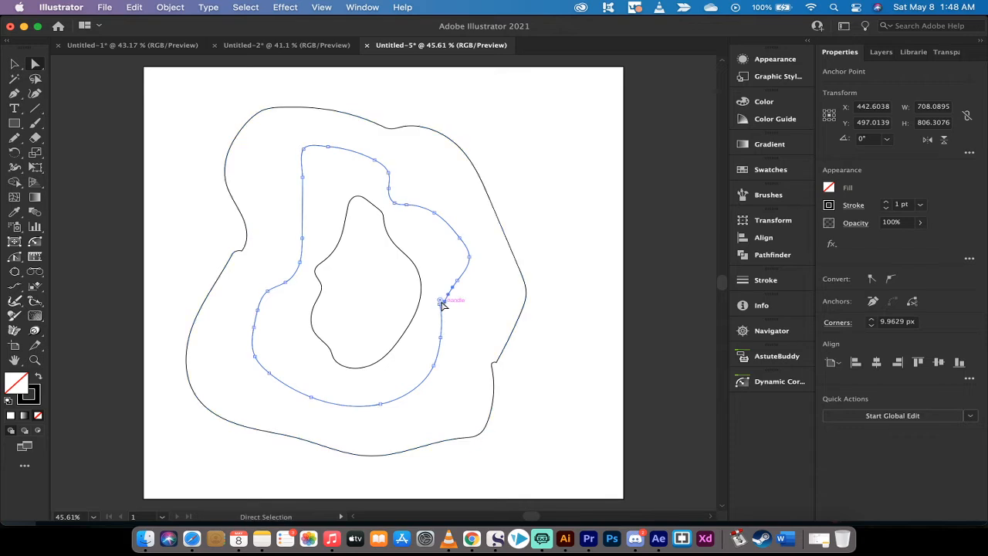
drag(442, 299, 449, 271)
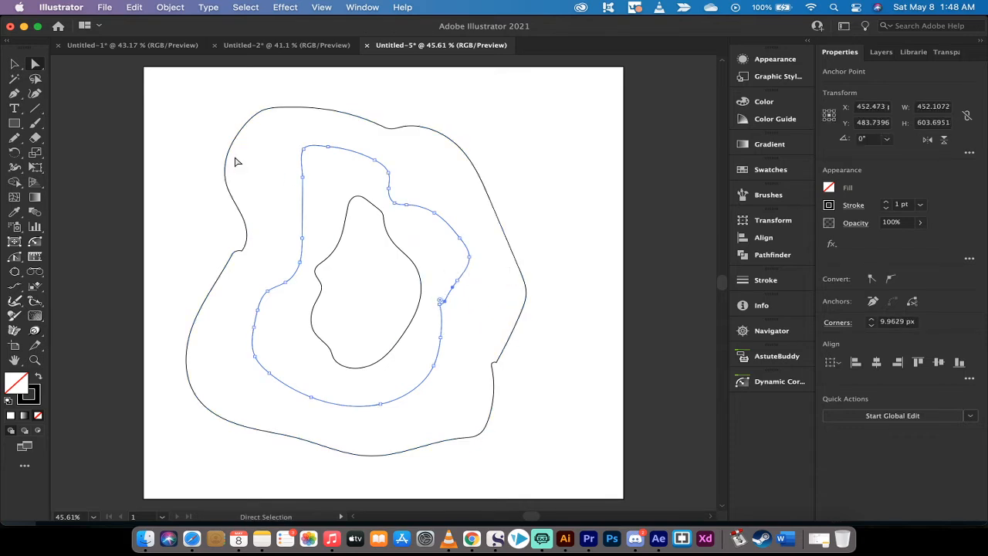
click(14, 63)
click(149, 124)
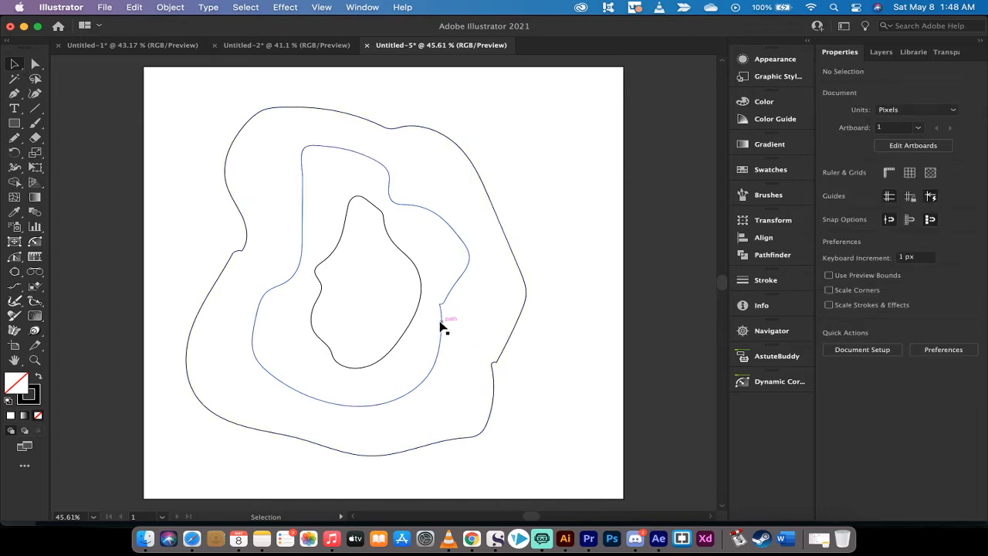
- Remove the stroke from the innermost shape and fill it with red
click(34, 67)
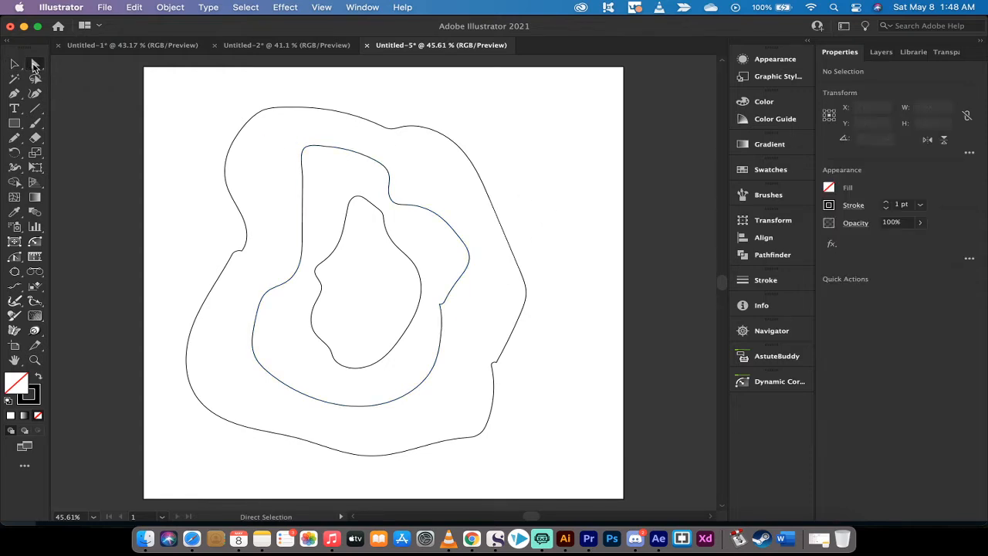
click(397, 249)
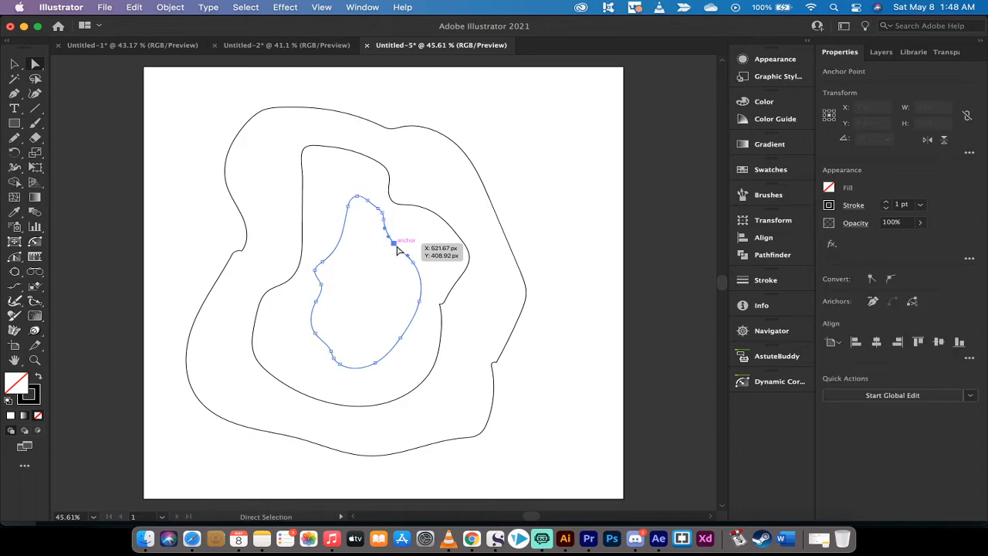
click(828, 203)
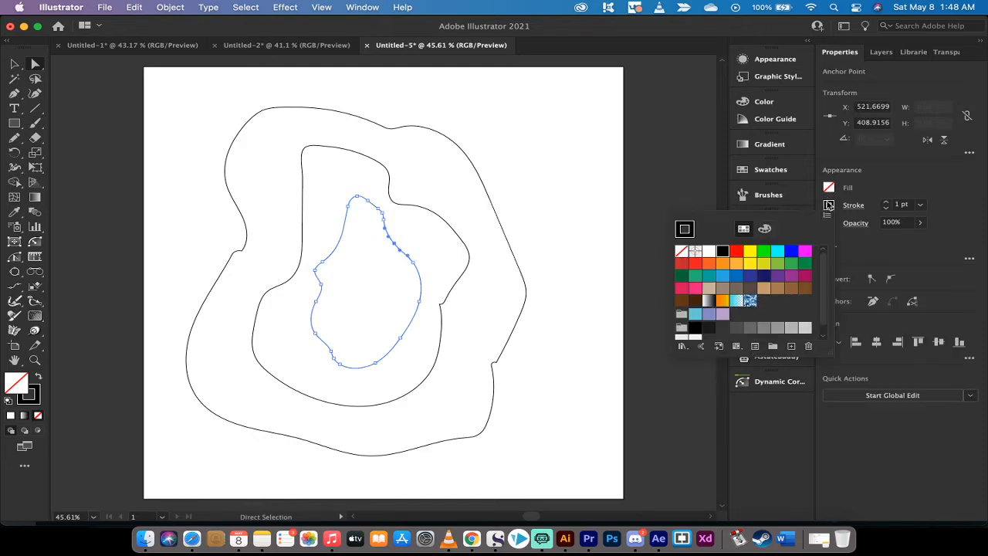
click(681, 253)
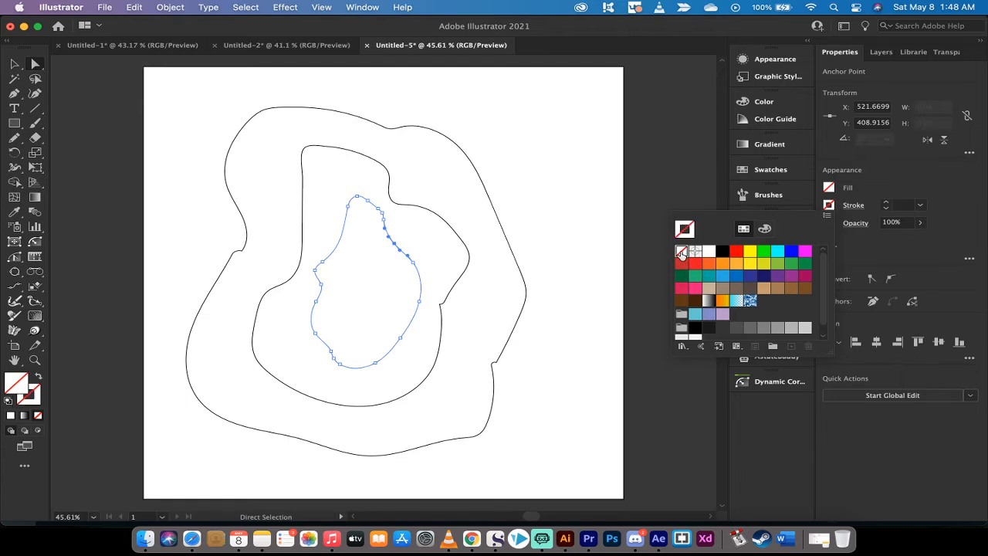
click(829, 189)
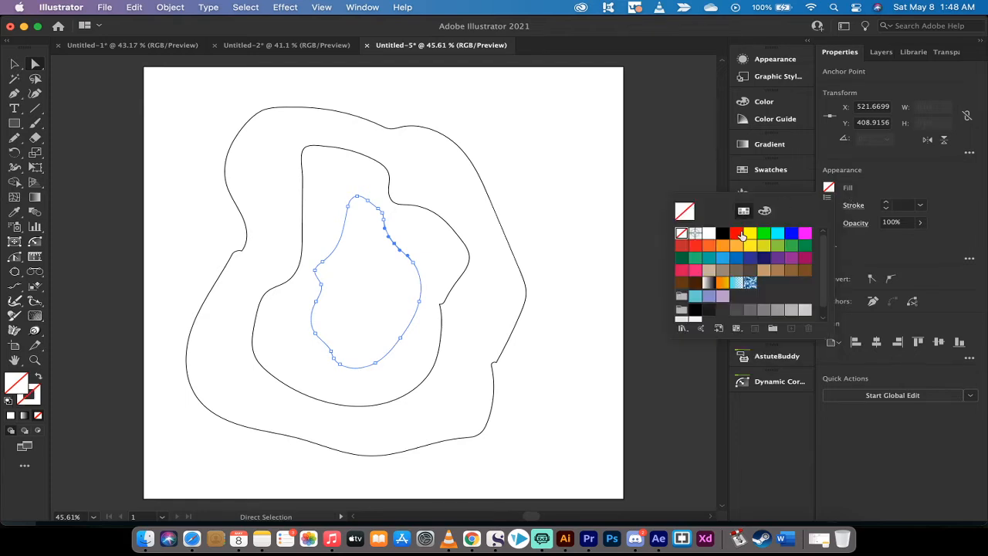
click(737, 235)
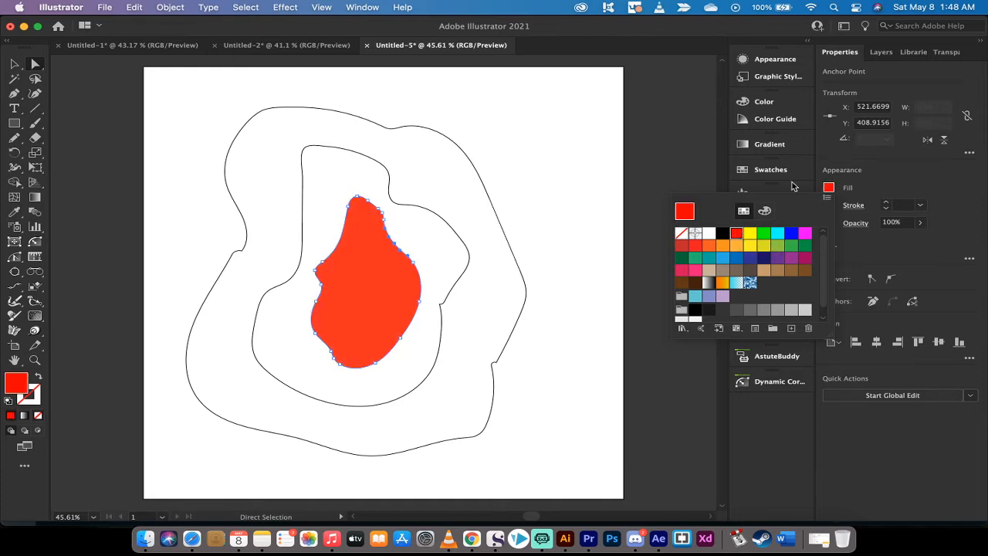
- Fill the middle shape with orange and remove its stroke
click(417, 199)
click(415, 205)
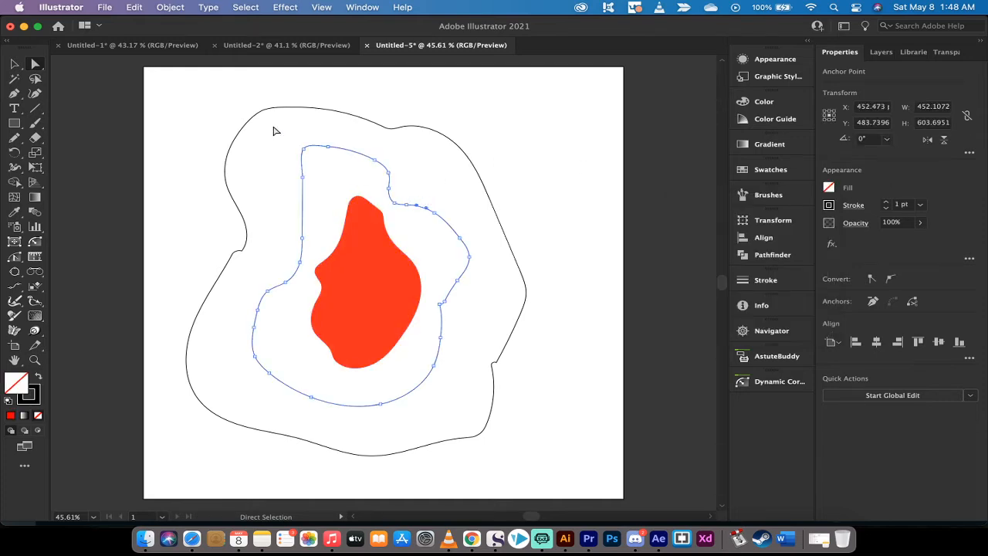
shift+click(461, 160)
click(828, 189)
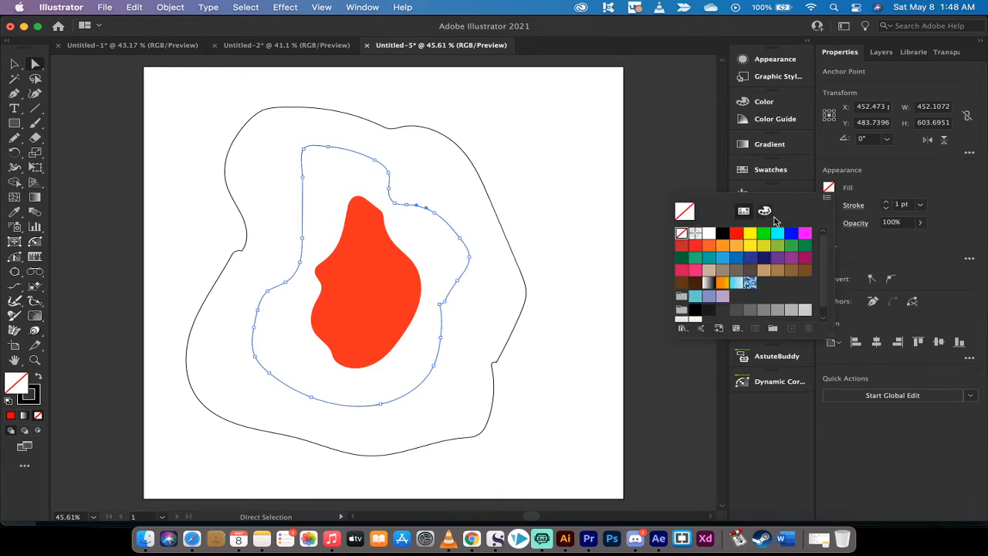
click(726, 247)
click(828, 205)
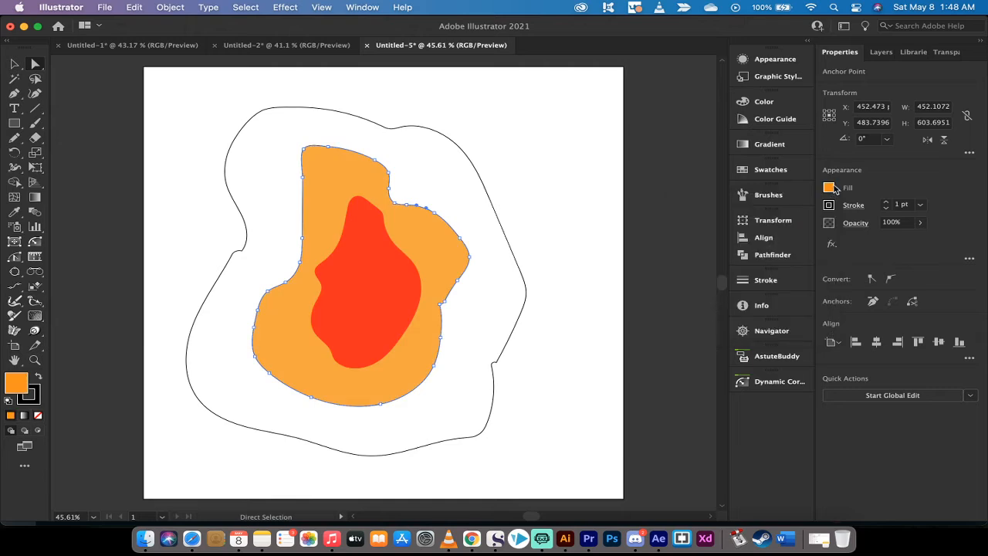
click(828, 205)
click(680, 251)
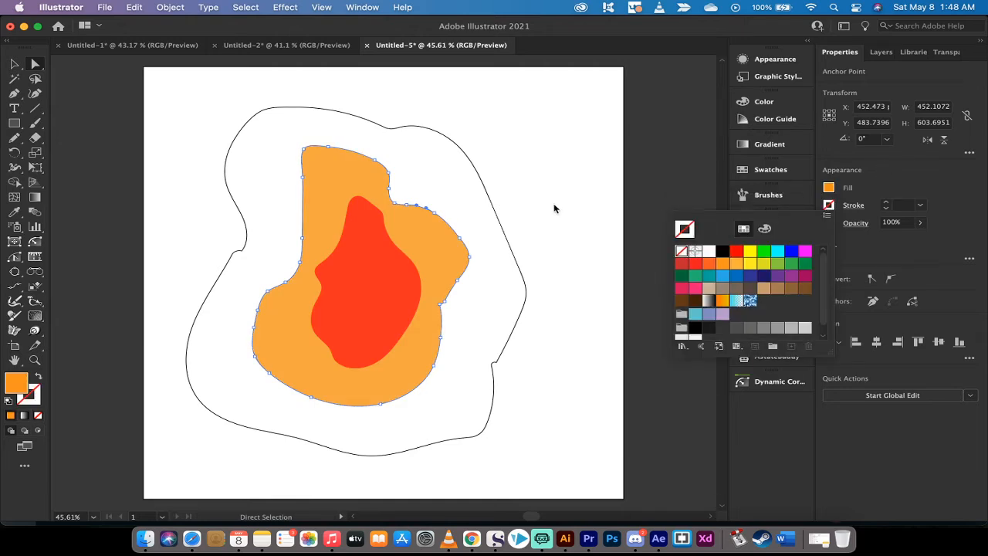
- Fill the outermost shape with yellow, remove its stroke and deselect it
click(449, 142)
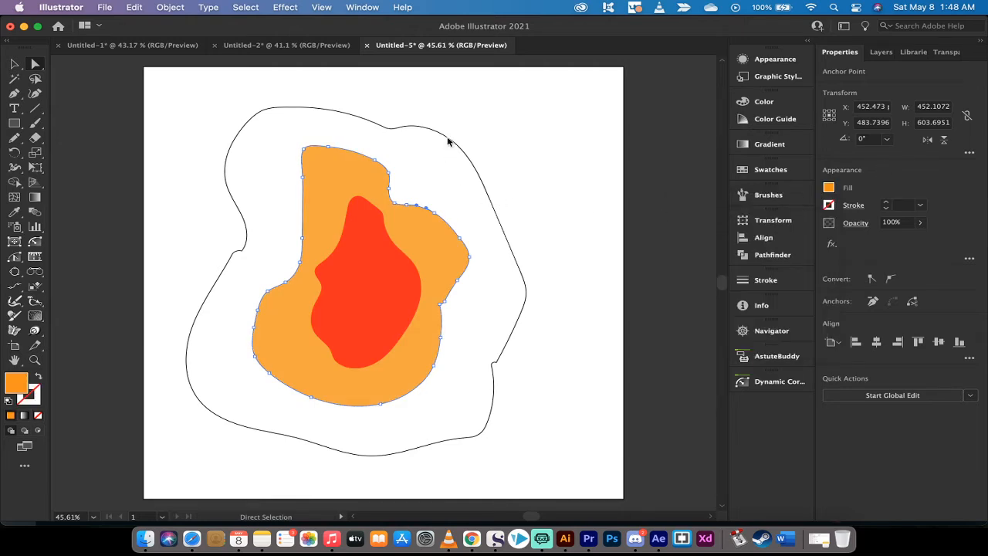
click(449, 142)
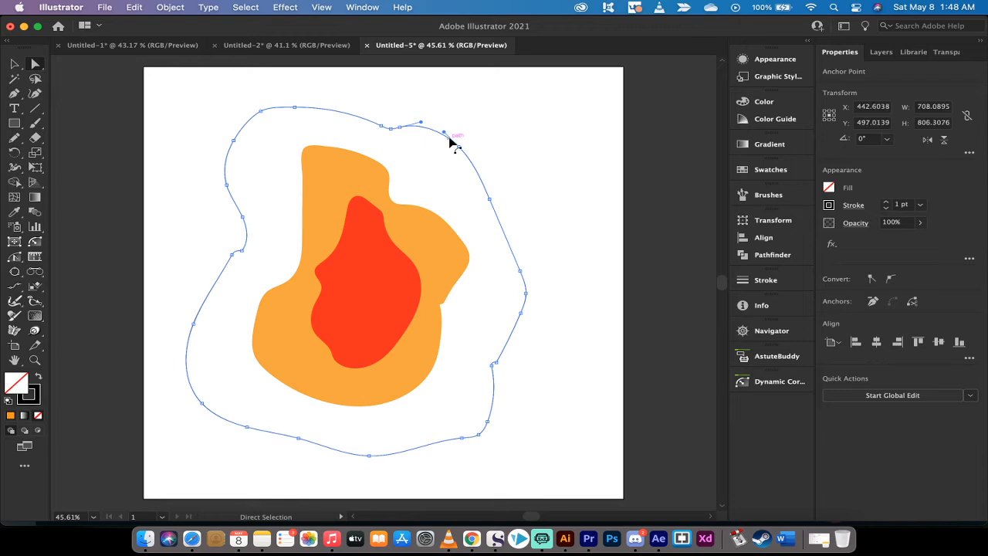
click(829, 188)
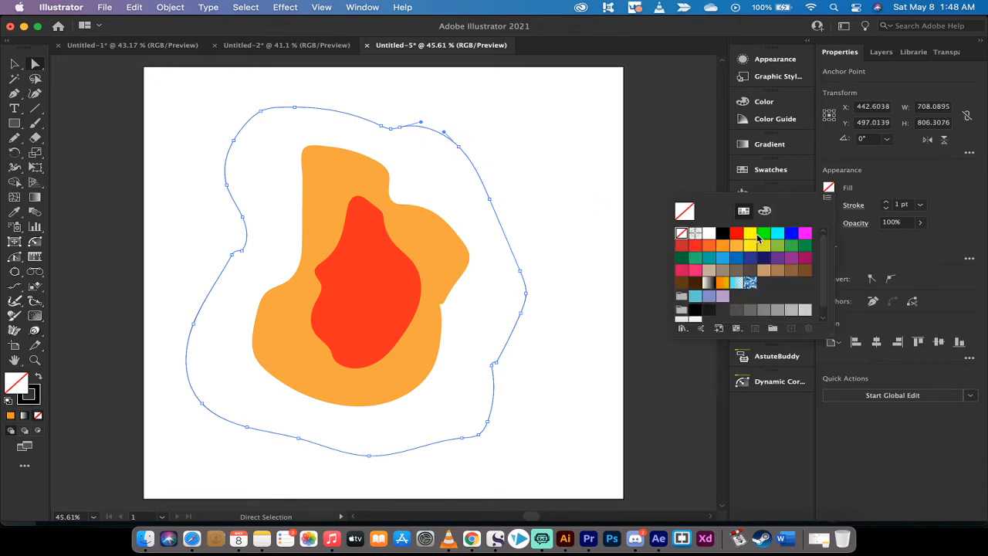
click(750, 233)
click(830, 205)
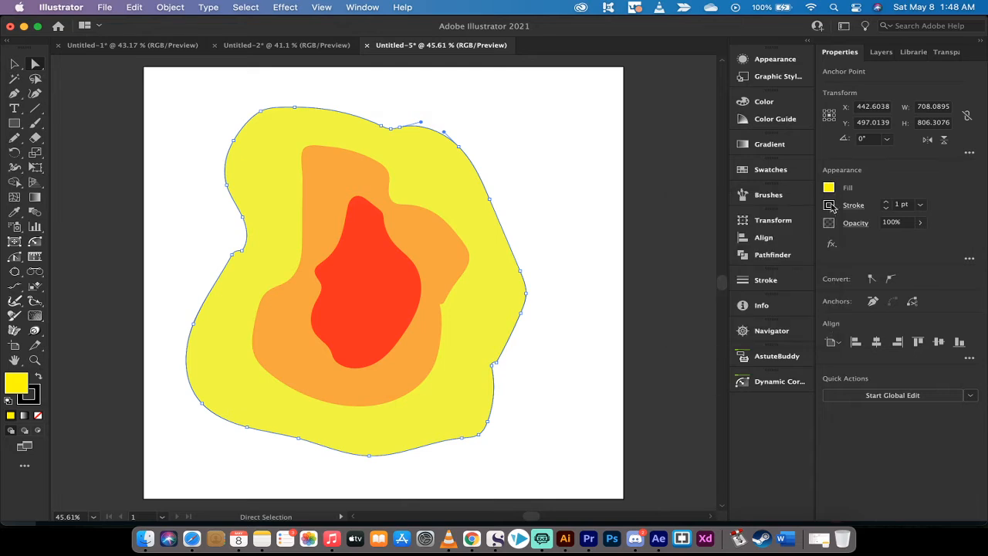
click(829, 205)
click(682, 251)
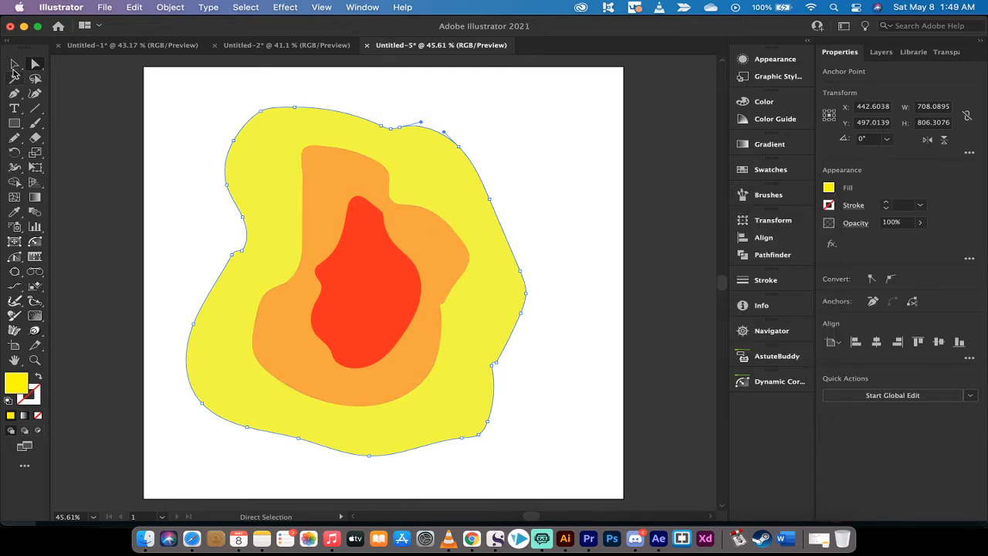
click(14, 67)
click(178, 158)
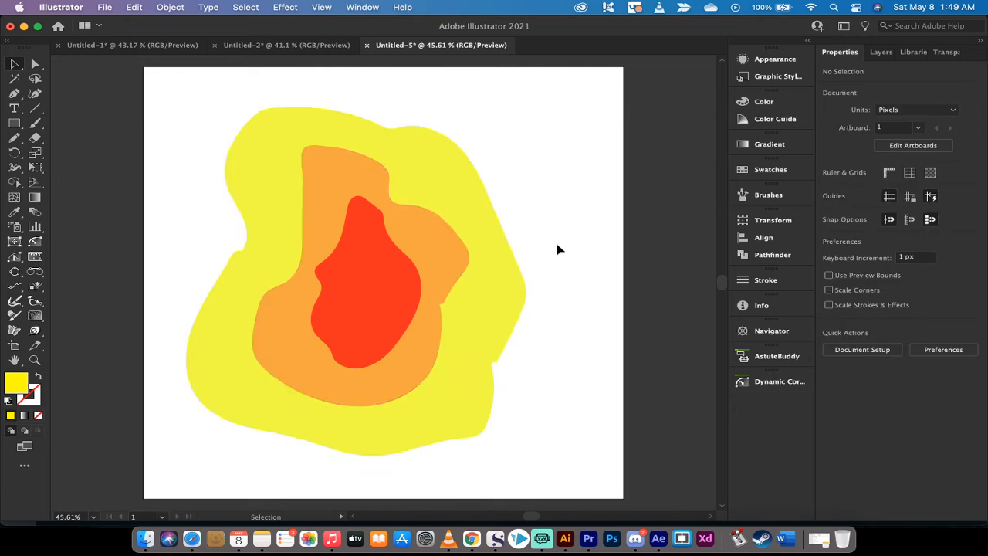
- Apply a black Multiply drop shadow to the red shape with 75% opacity, 15 px X and Y offsets and 5 px blur
click(376, 263)
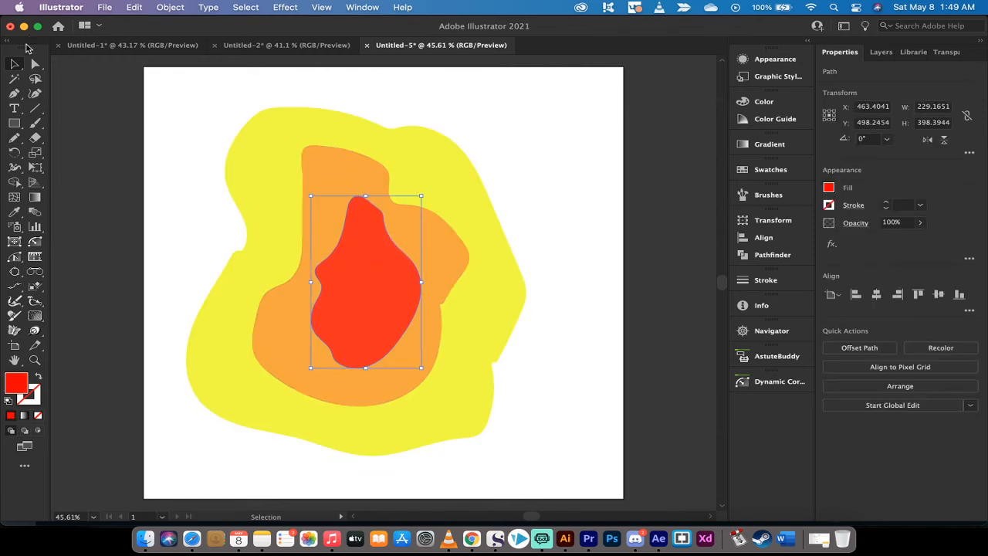
key(a)
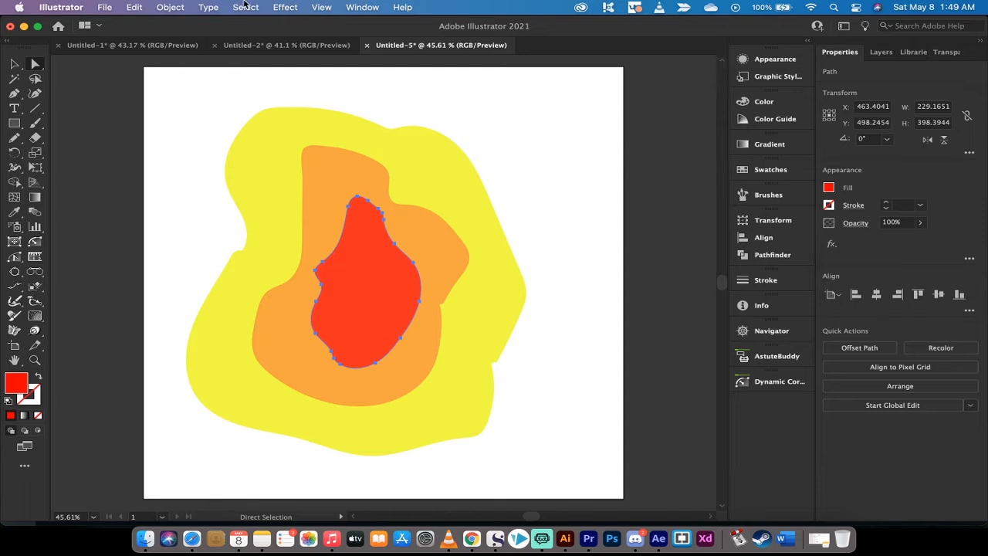
click(282, 6)
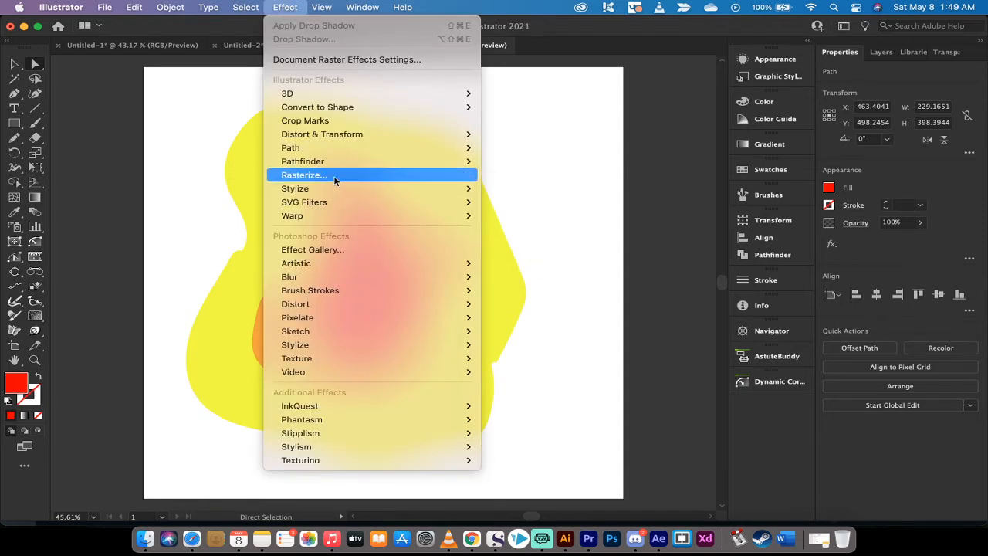
mouse_move(334, 188)
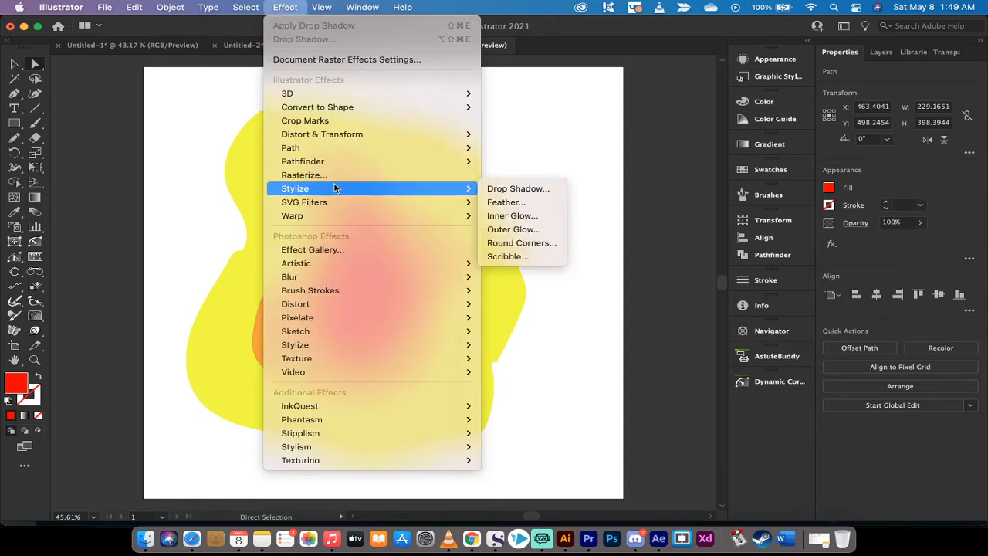
click(503, 189)
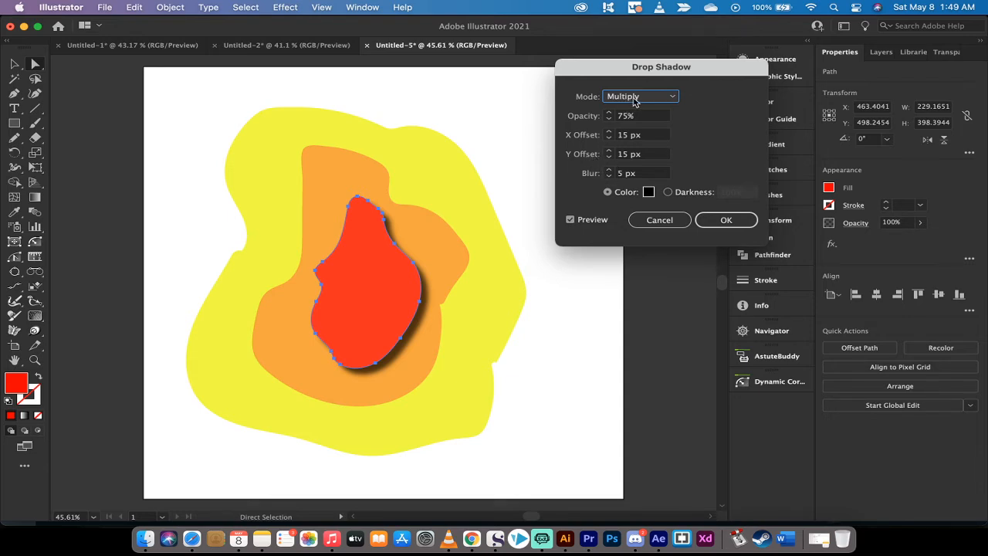
click(727, 220)
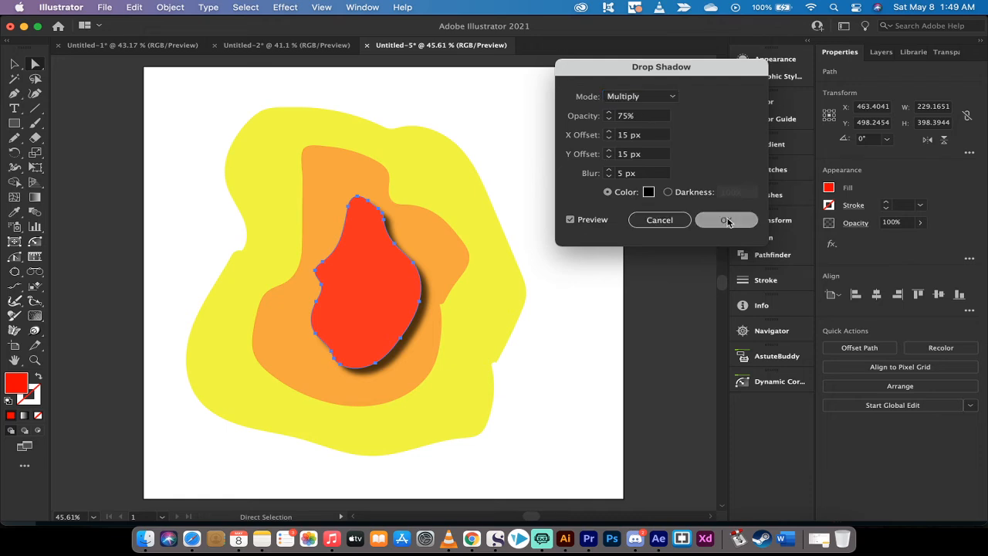
click(726, 221)
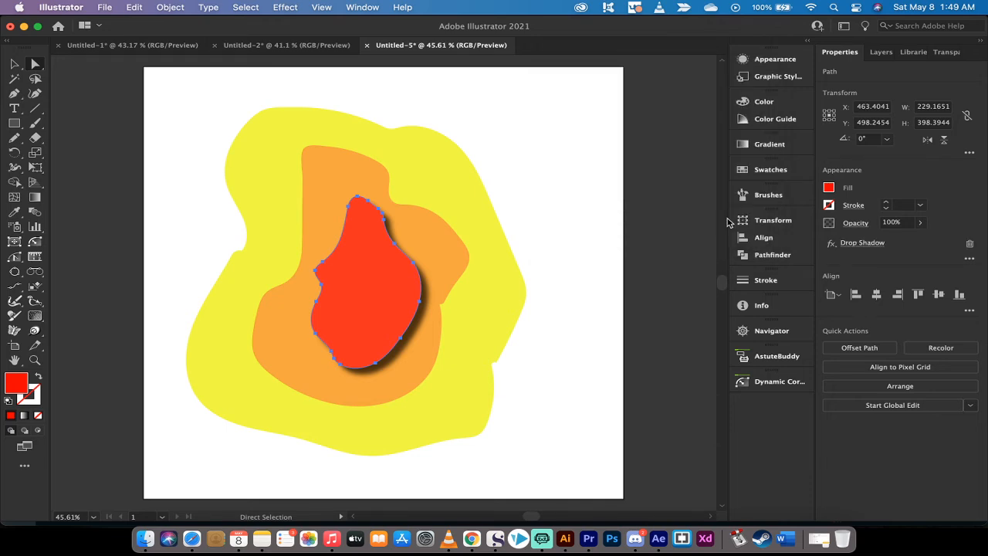
- Give the orange shape a Multiply drop shadow with 75% opacity, 15 px X and Y offsets and 5 px blur
click(358, 161)
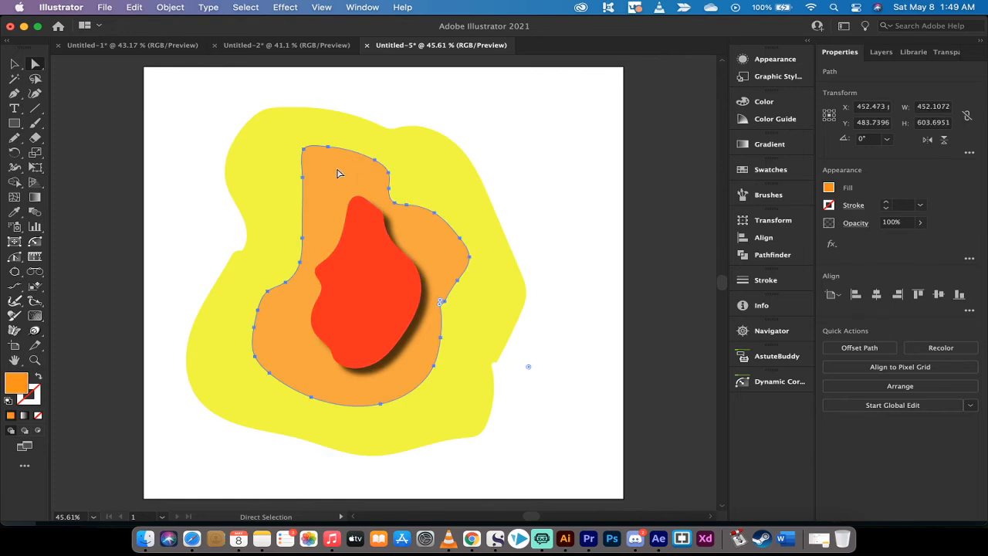
click(285, 7)
mouse_move(379, 190)
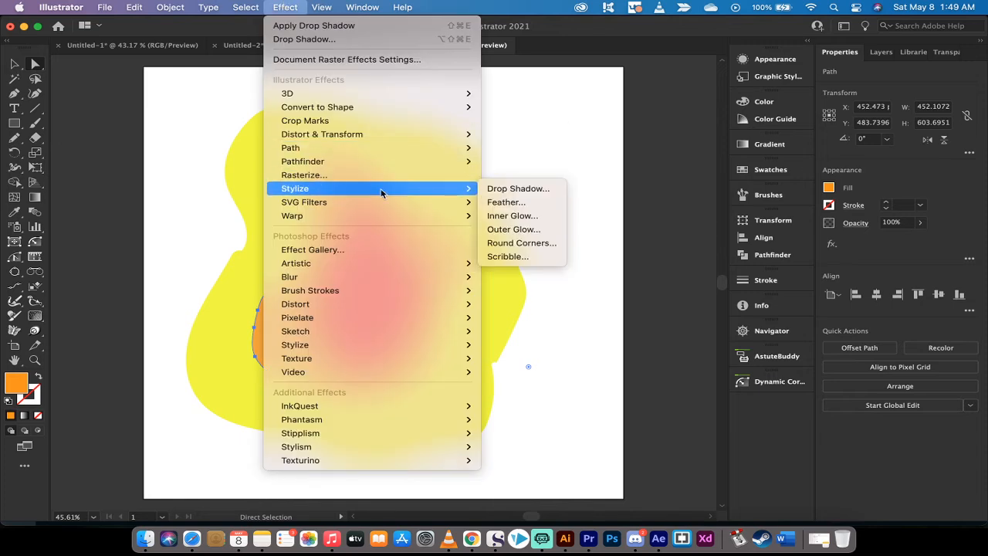
click(502, 191)
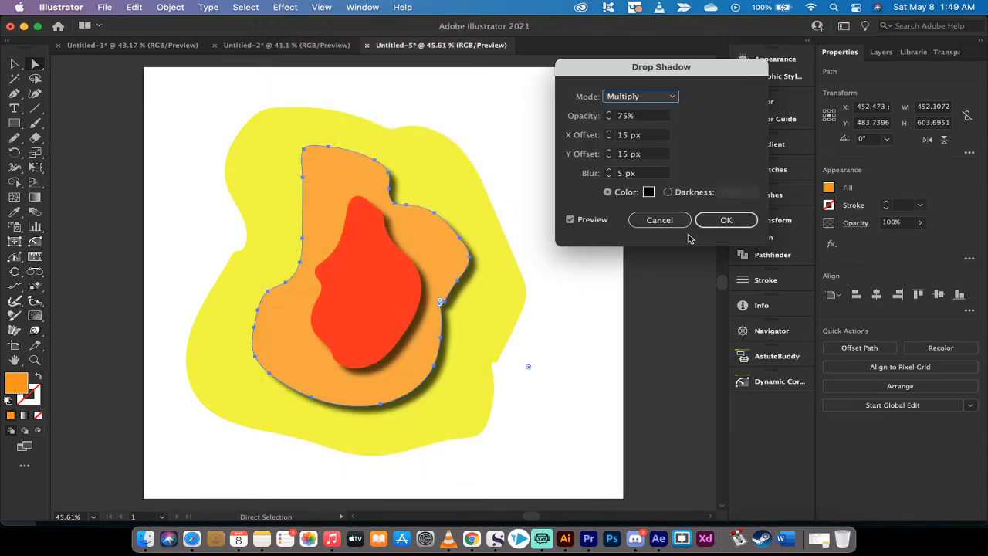
click(725, 220)
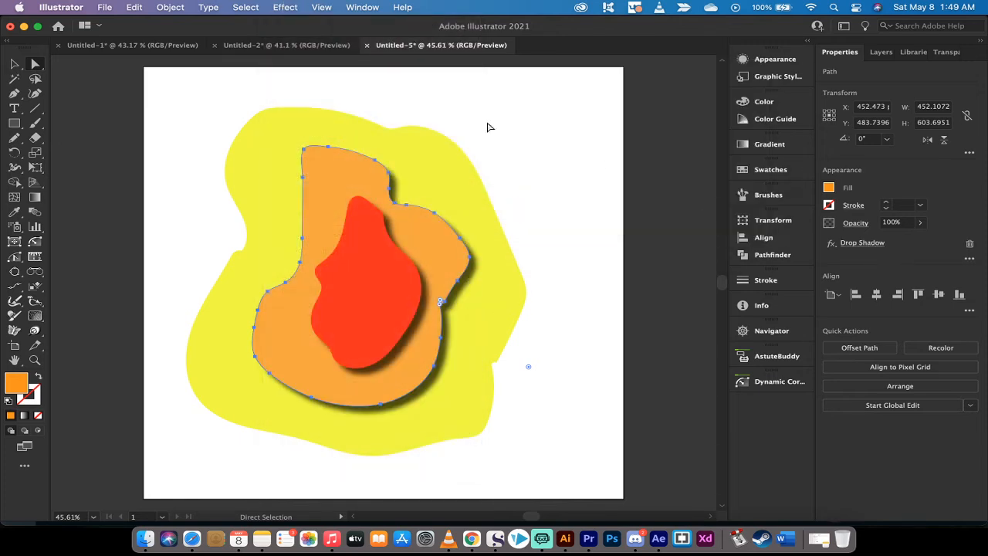
- Add a Multiply drop shadow to the yellow shape with 75% opacity, 15 px X and Y offsets and 5 px blur
click(420, 124)
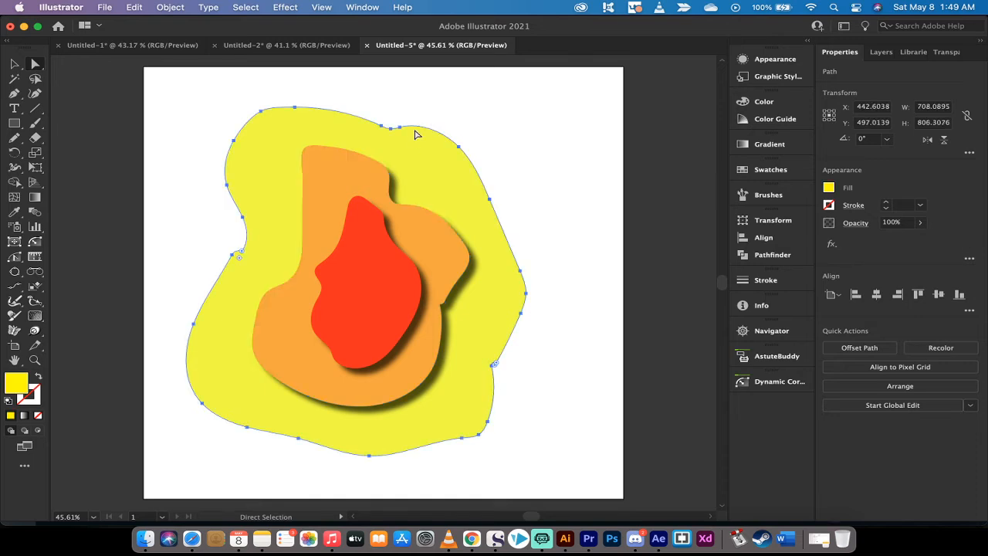
click(285, 7)
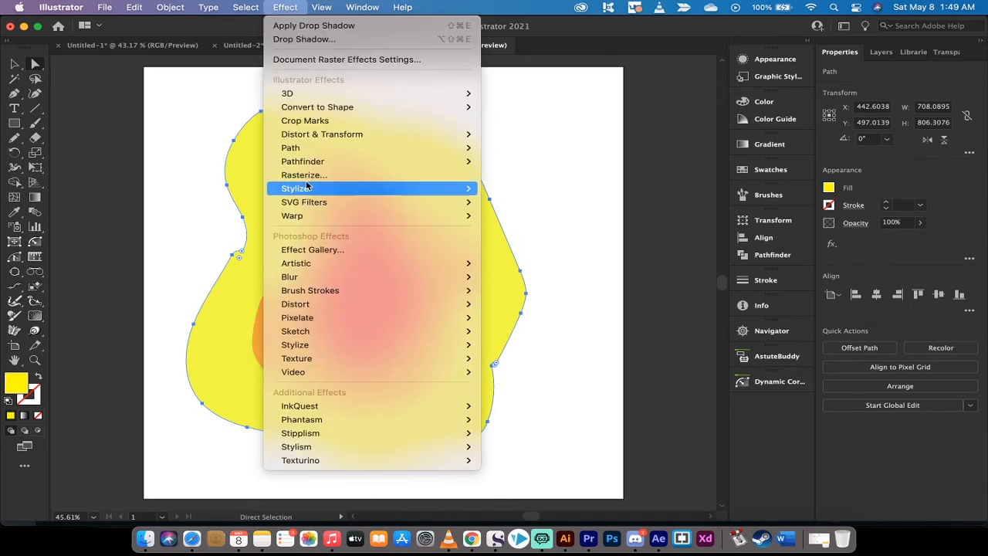
mouse_move(307, 188)
click(506, 191)
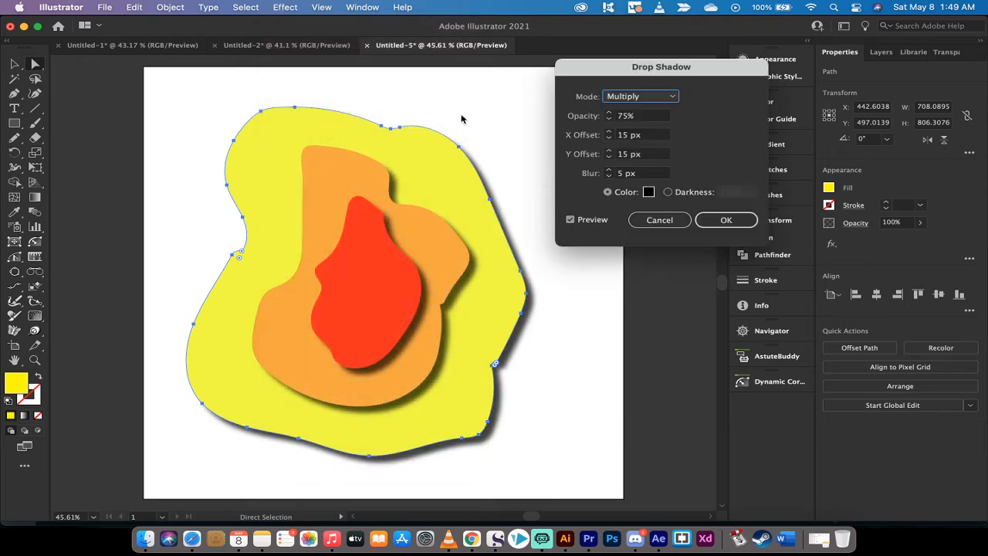
click(725, 220)
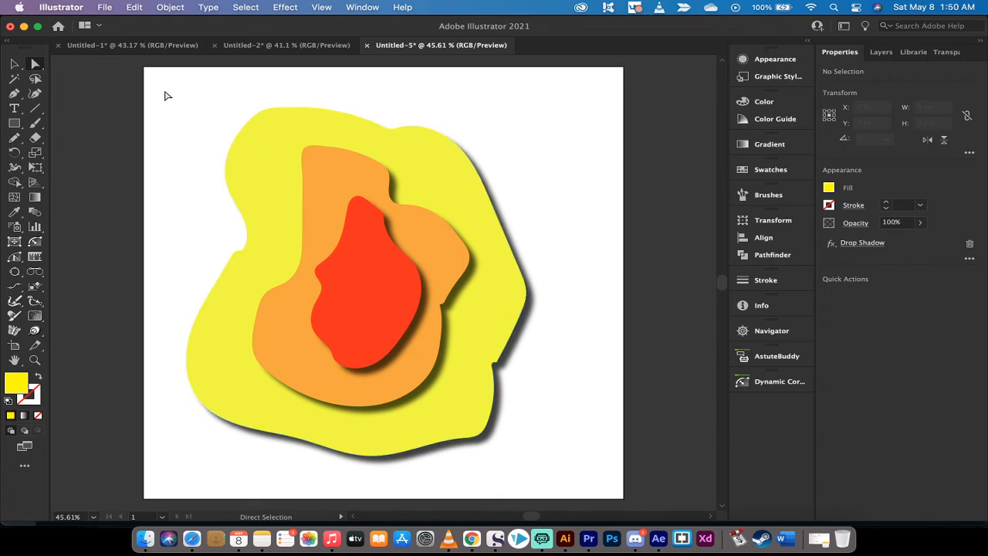
- Divide all three overlapping shapes with the Pathfinder Divide operation and deselect the result
drag(164, 91, 595, 491)
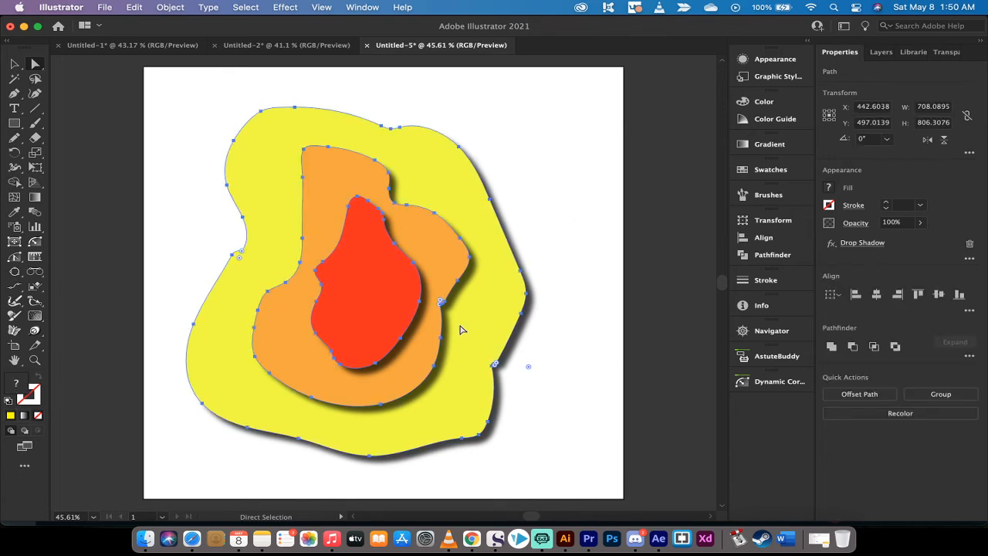
click(765, 255)
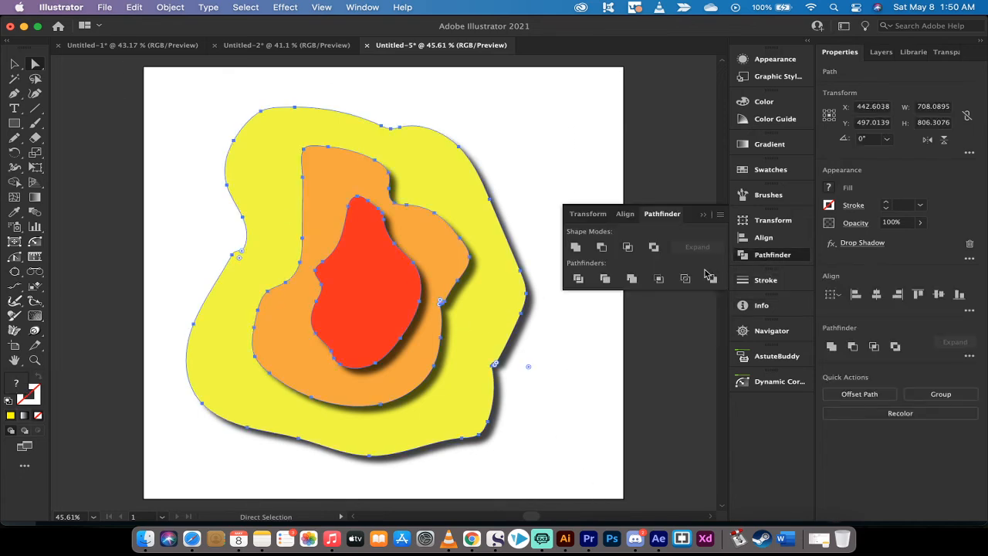
click(579, 280)
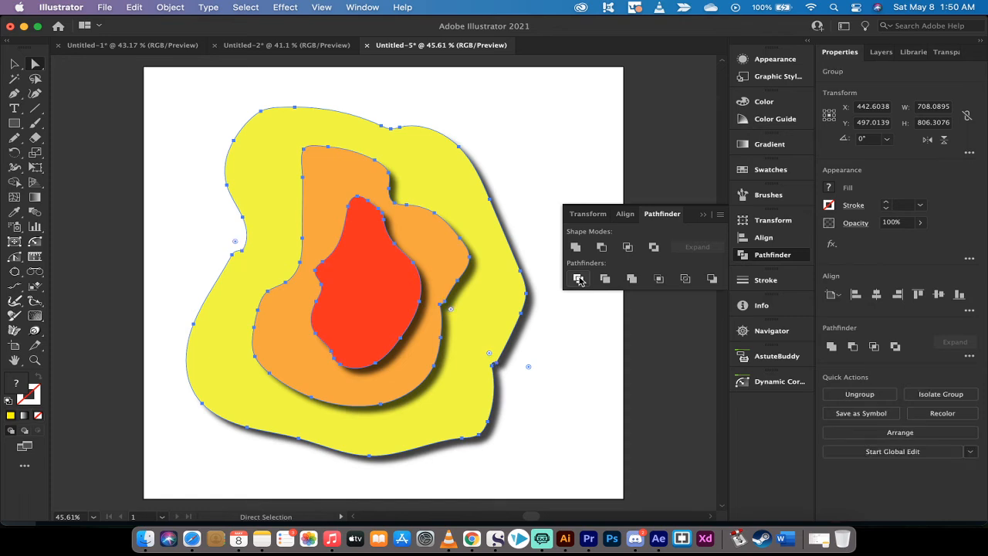
click(702, 214)
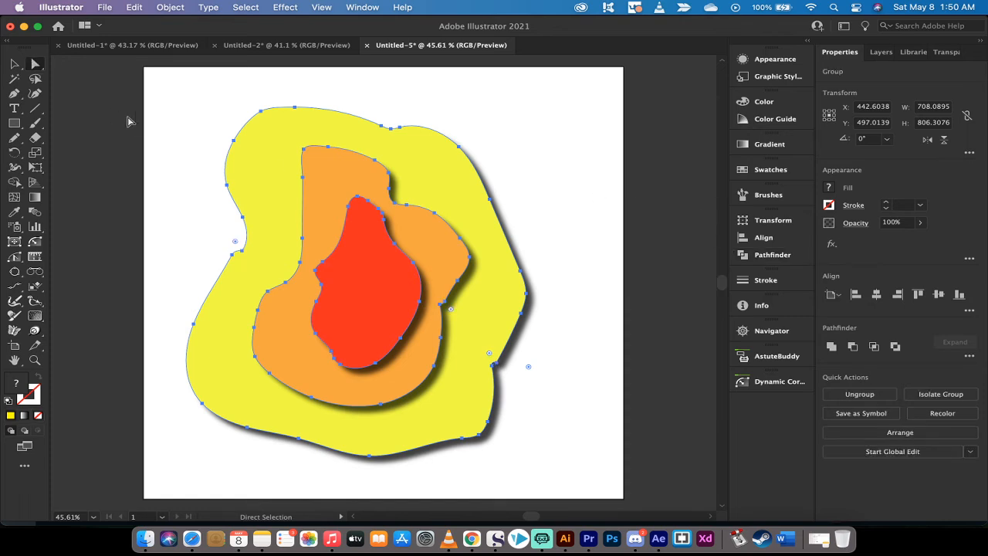
click(162, 131)
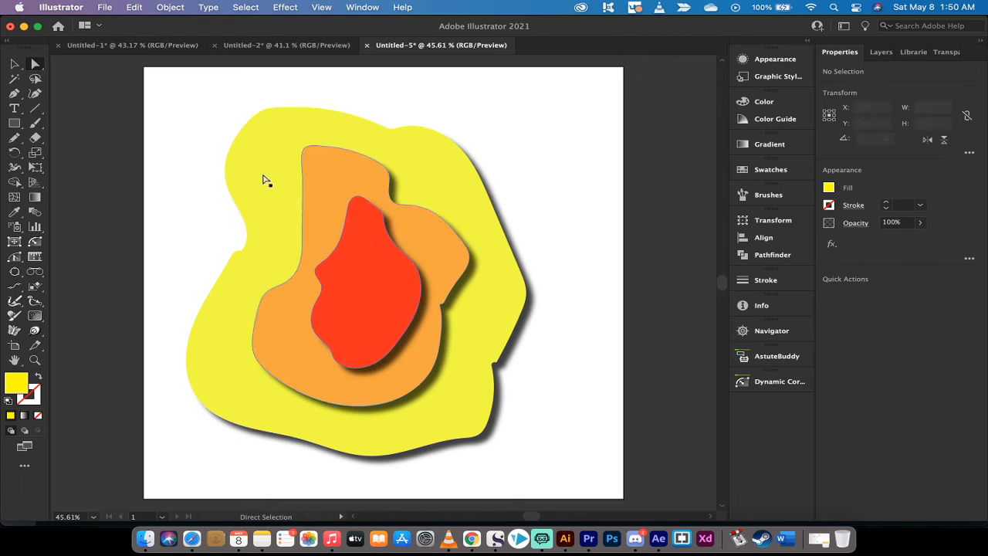
- Send the red center piece to the back of the stacking order
click(365, 265)
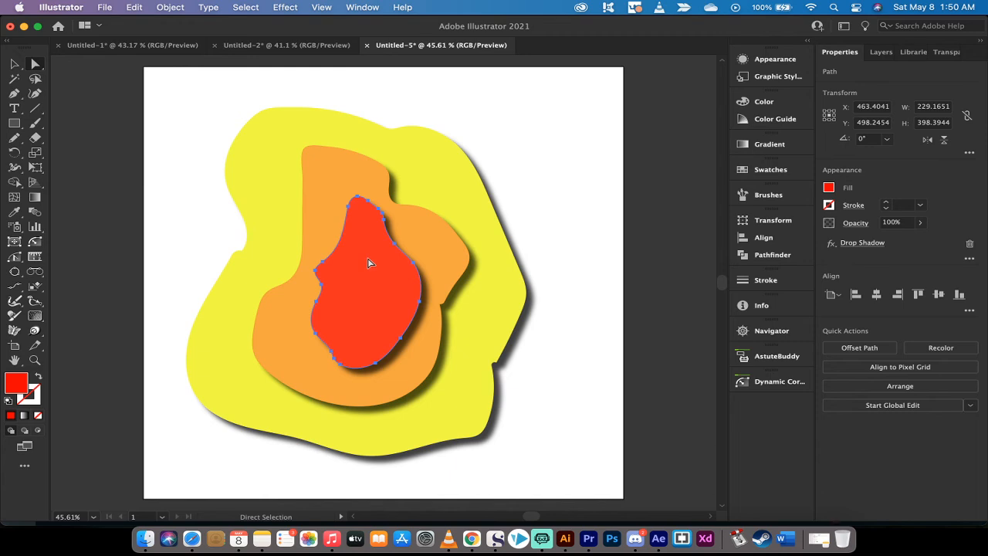
right_click(368, 263)
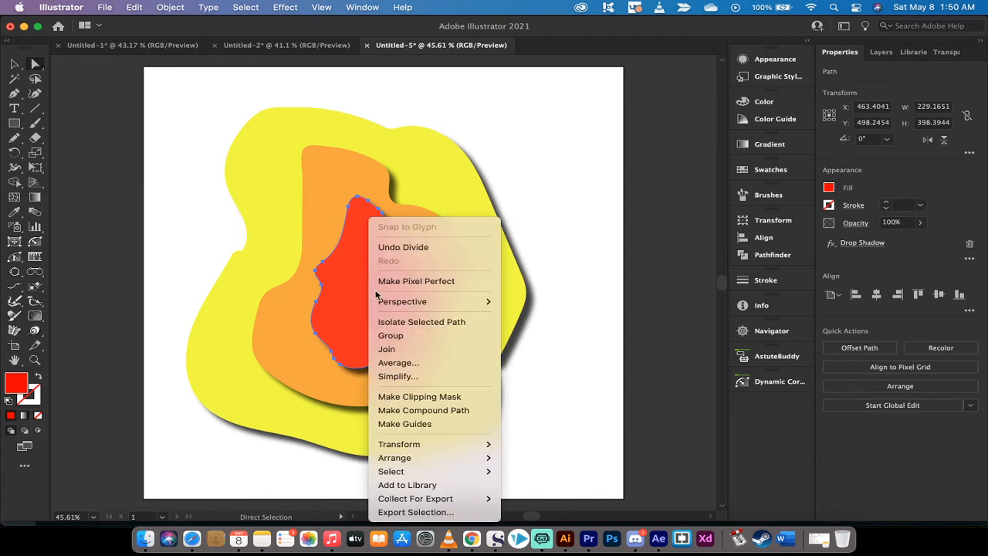
mouse_move(399, 459)
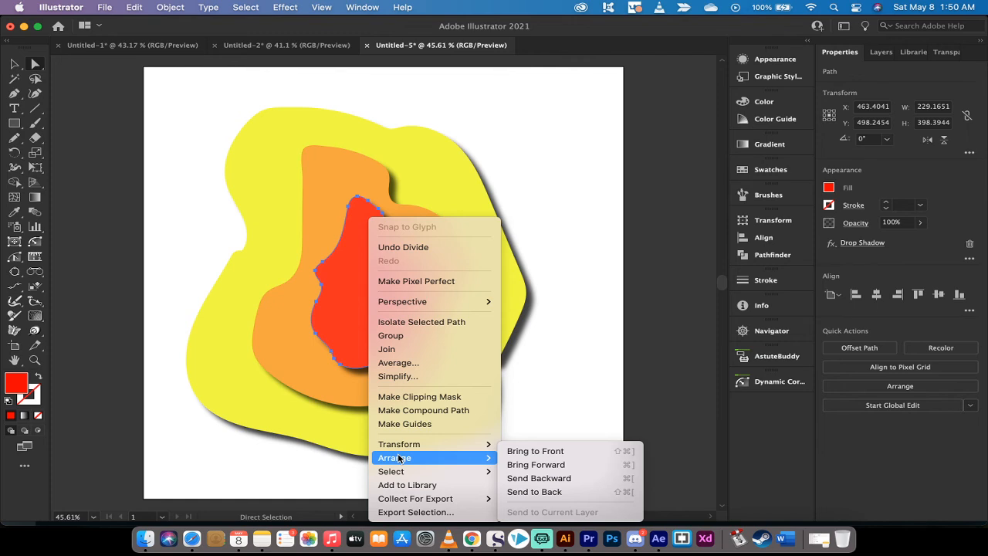
click(527, 491)
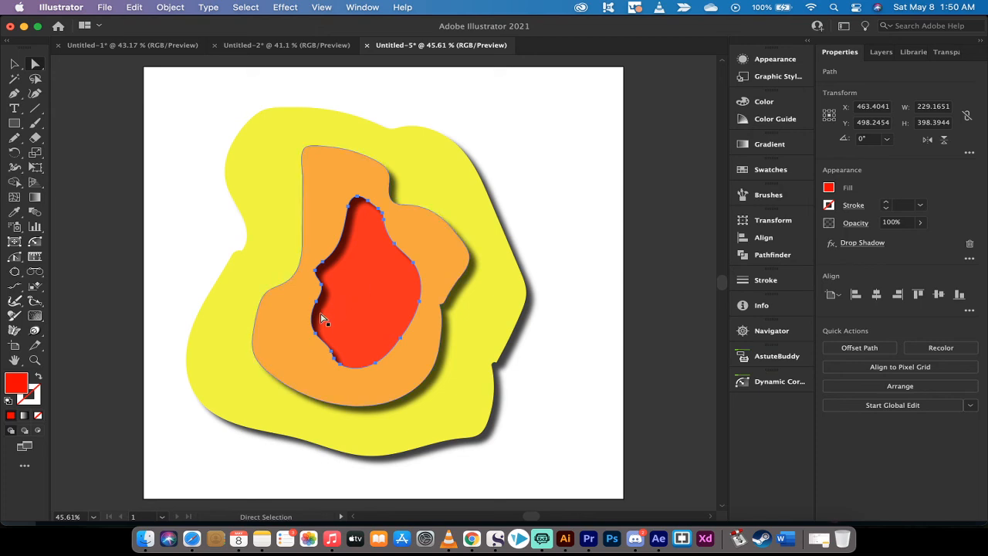
- Bring the yellow outer ring to the front of the stacking order and deselect it
click(301, 335)
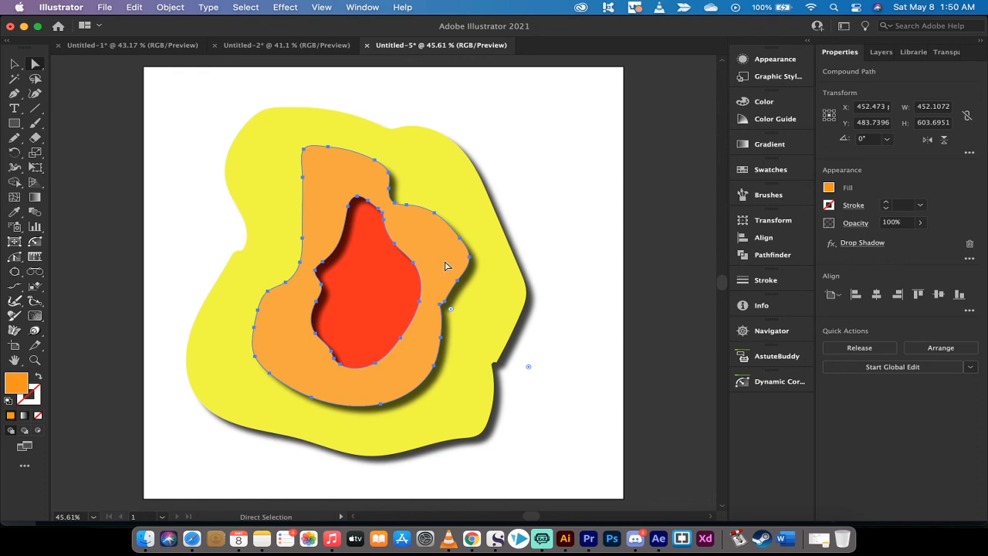
click(416, 154)
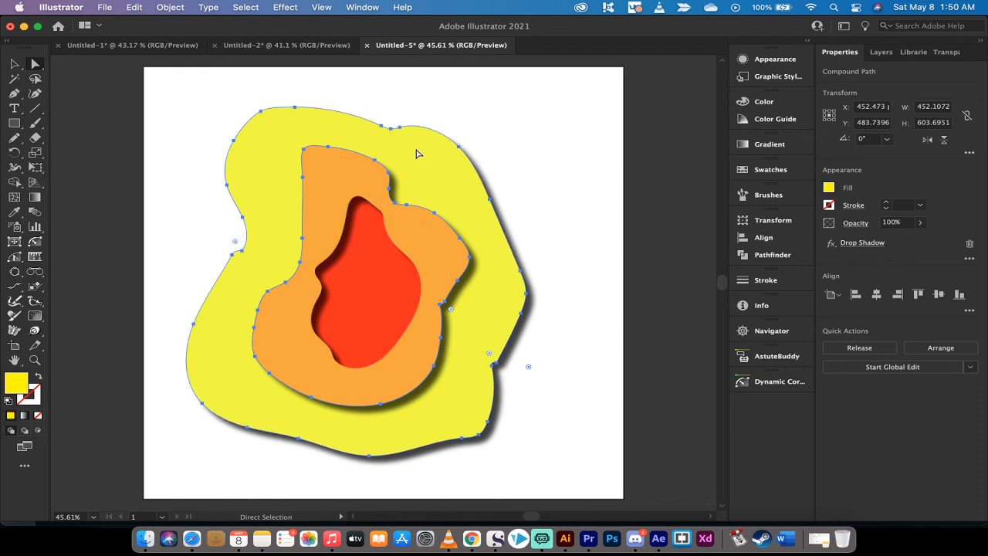
click(463, 111)
click(430, 153)
right_click(424, 158)
mouse_move(471, 295)
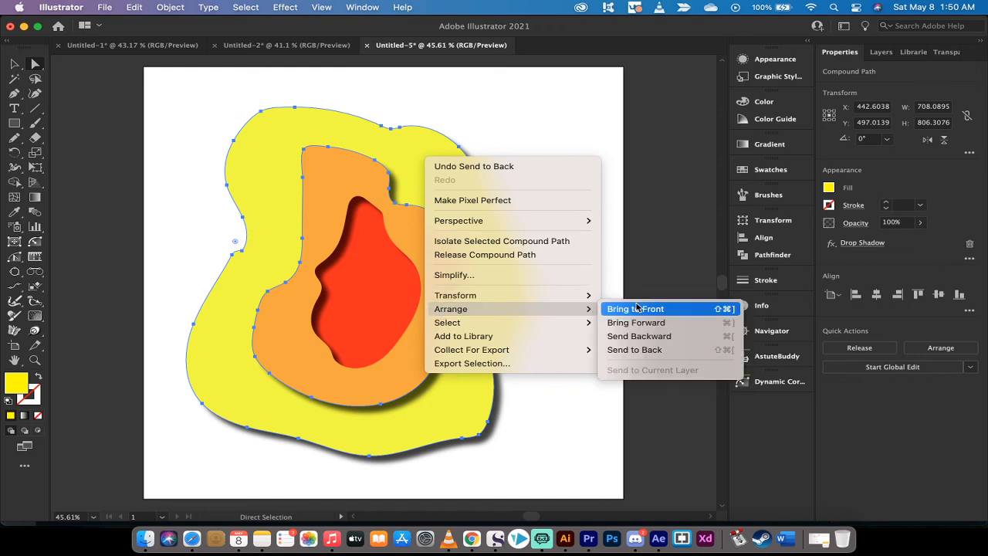
click(635, 310)
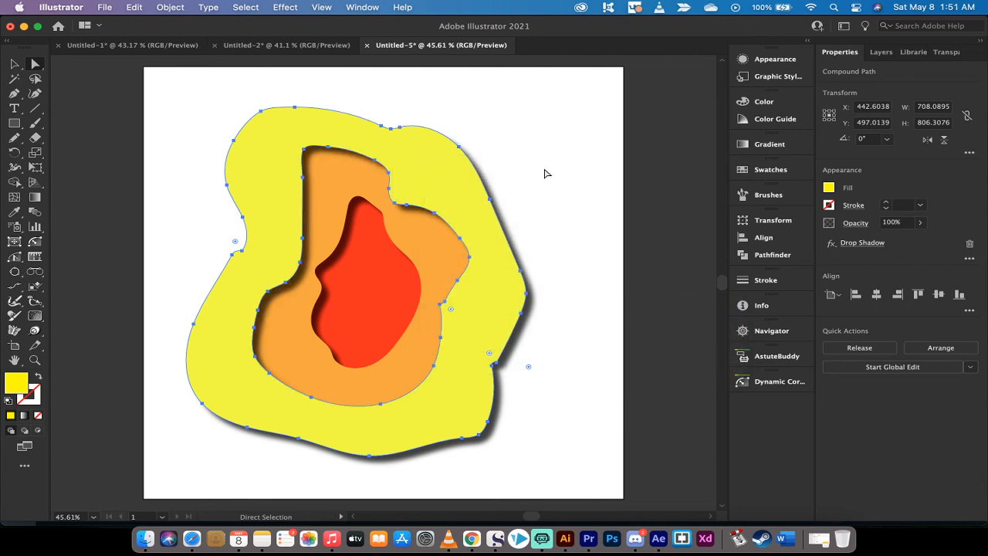
click(543, 172)
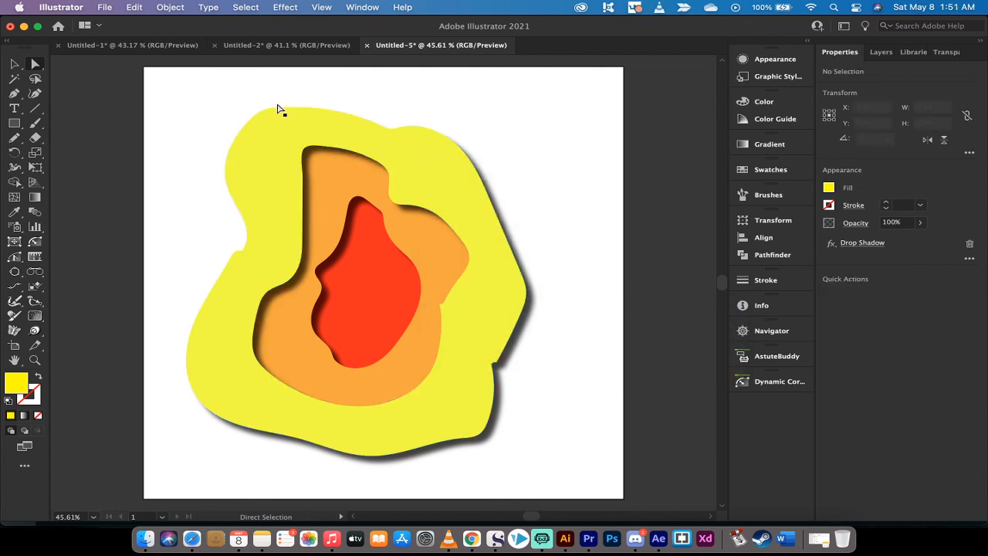
click(278, 175)
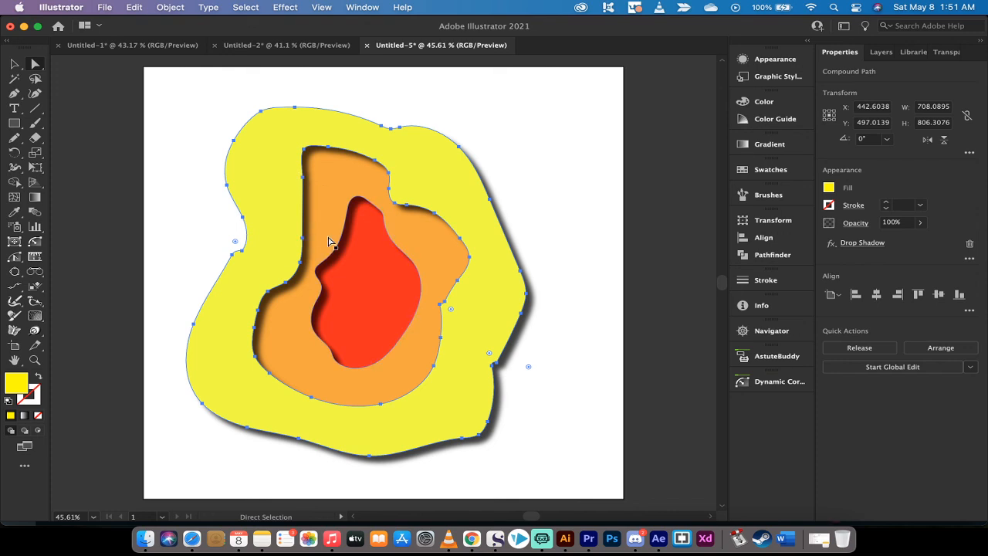
click(366, 290)
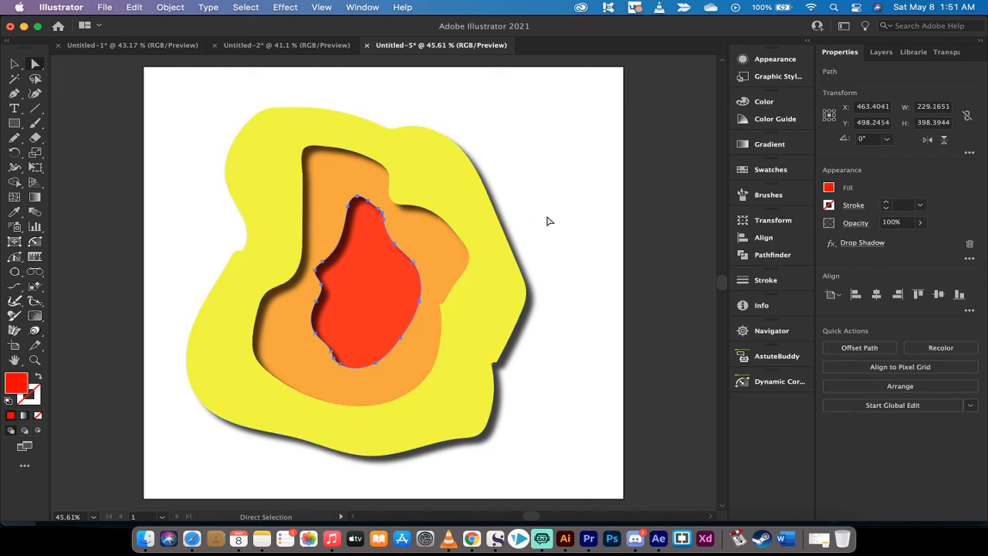